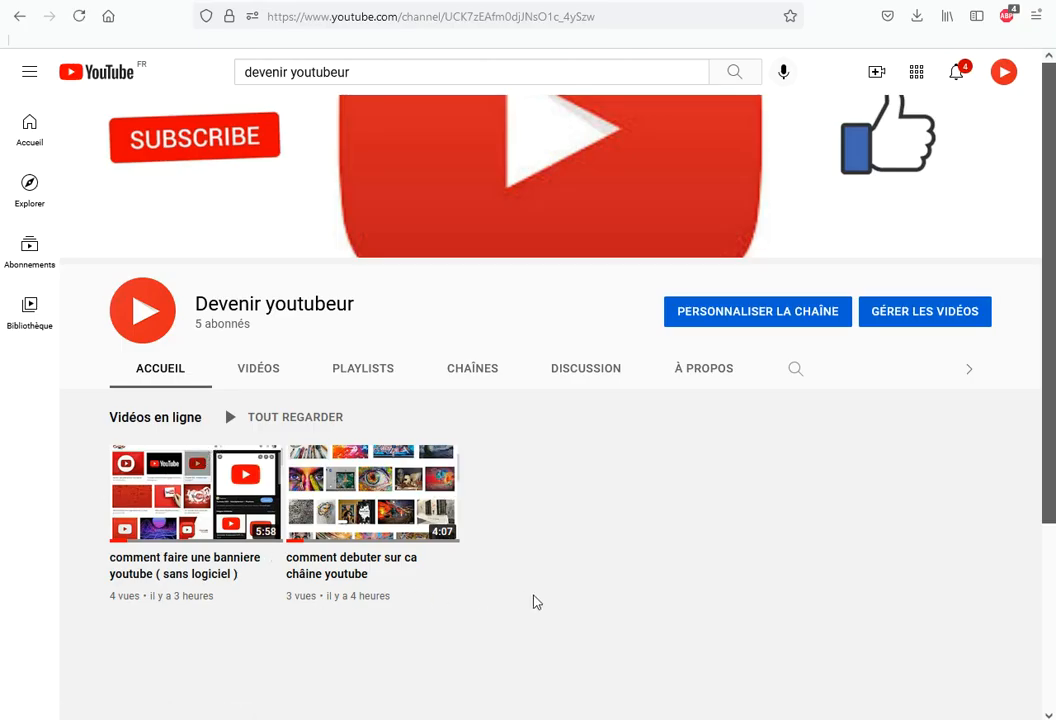
drag(535, 601, 368, 487)
click(624, 606)
drag(518, 586, 599, 561)
click(597, 566)
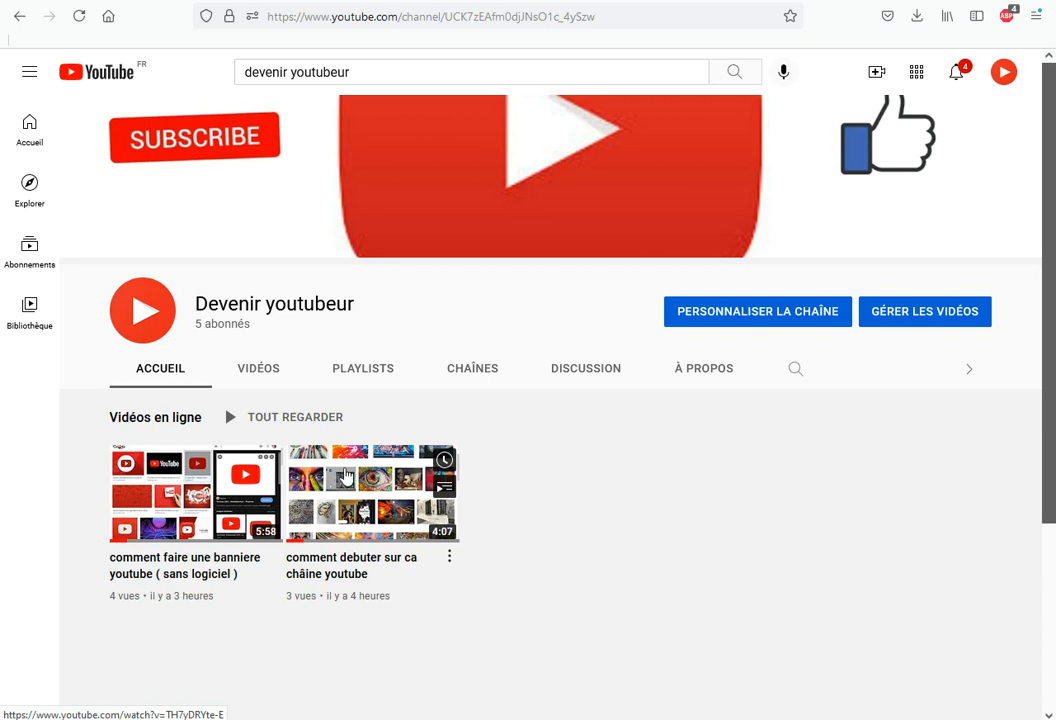
scroll(266, 521, down, 3)
scroll(266, 521, up, 3)
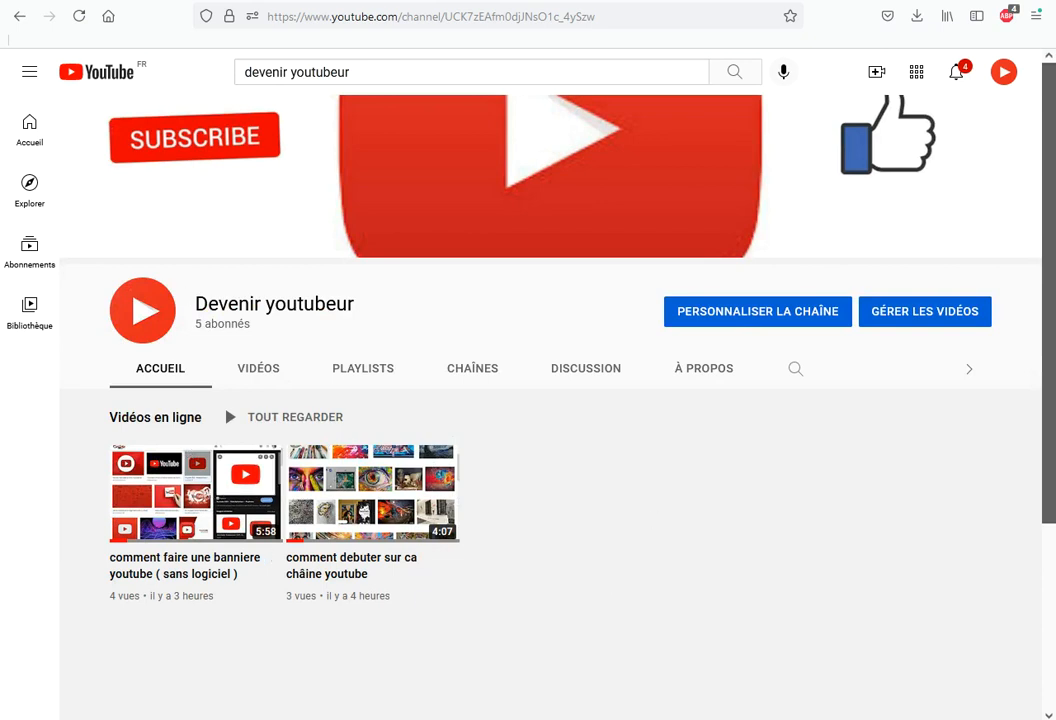
Open the website pixlr.com in a new browser tab
key(ctrl+t)
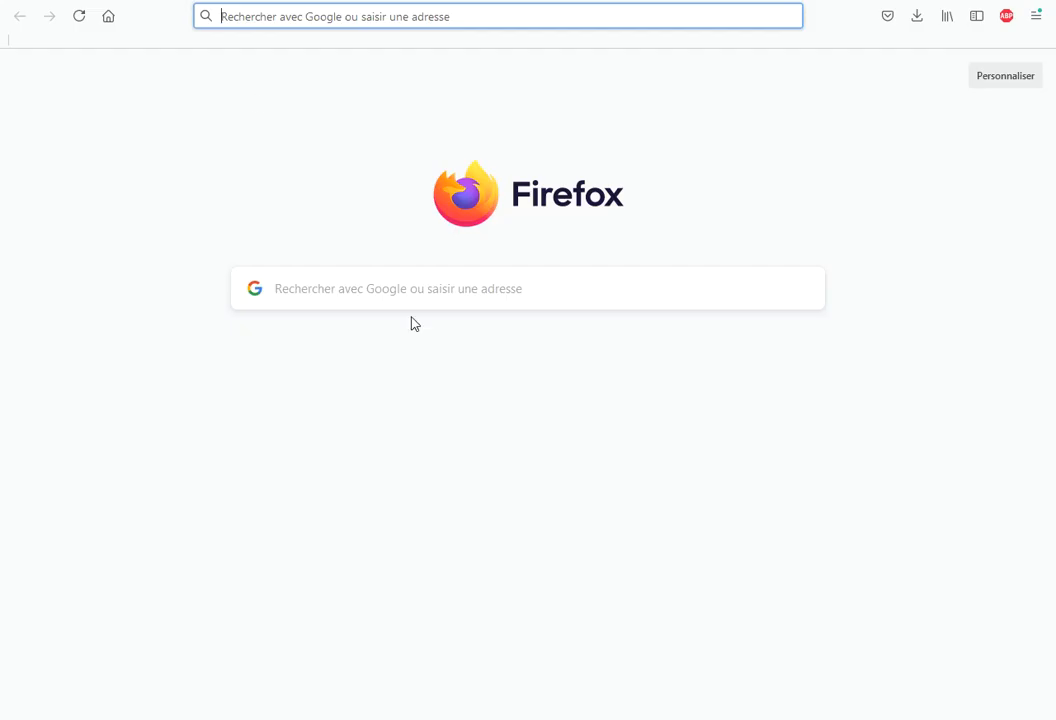
click(235, 541)
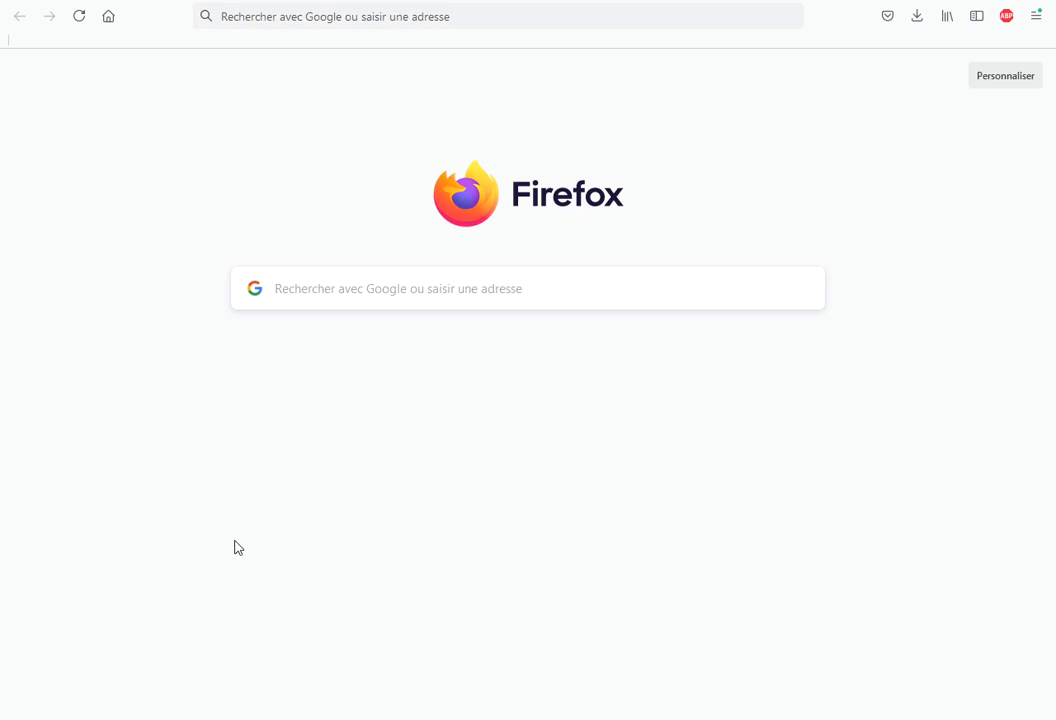
click(394, 283)
text(pixlr.com/)
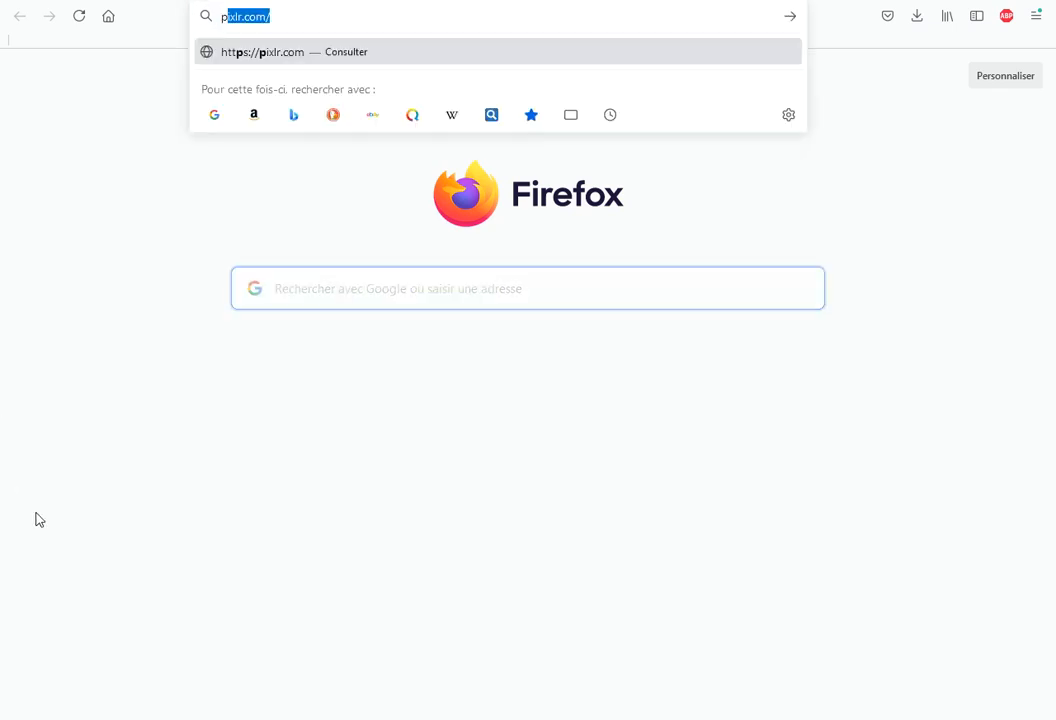
click(423, 55)
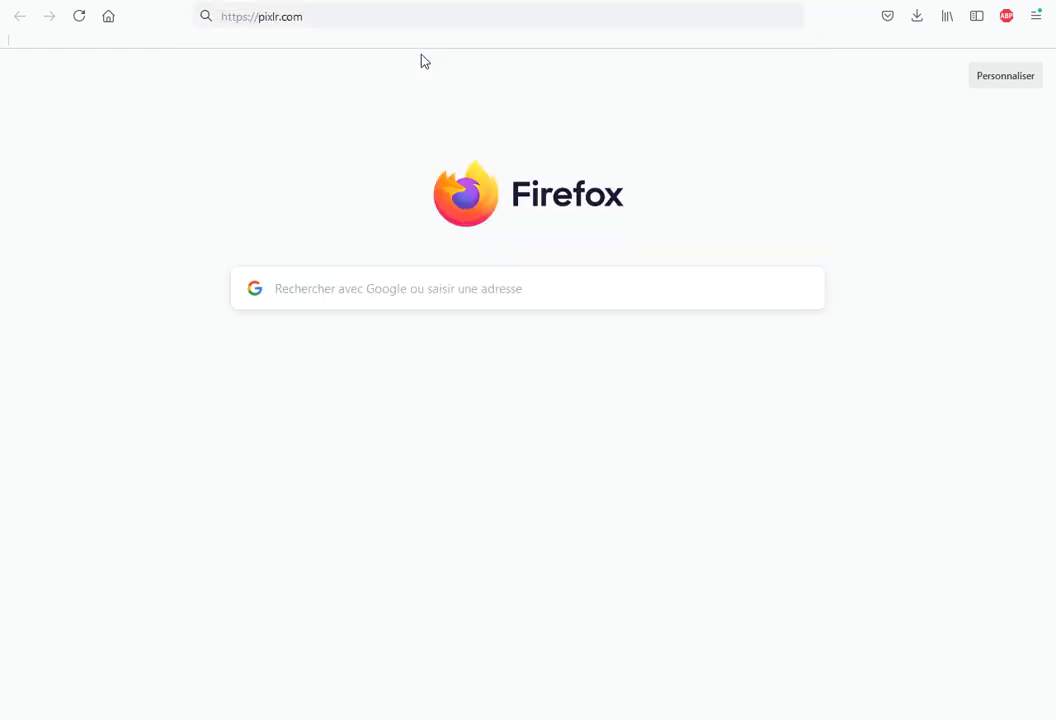
Launch the Pixlr E photo editor from the Pixlr home page
click(323, 21)
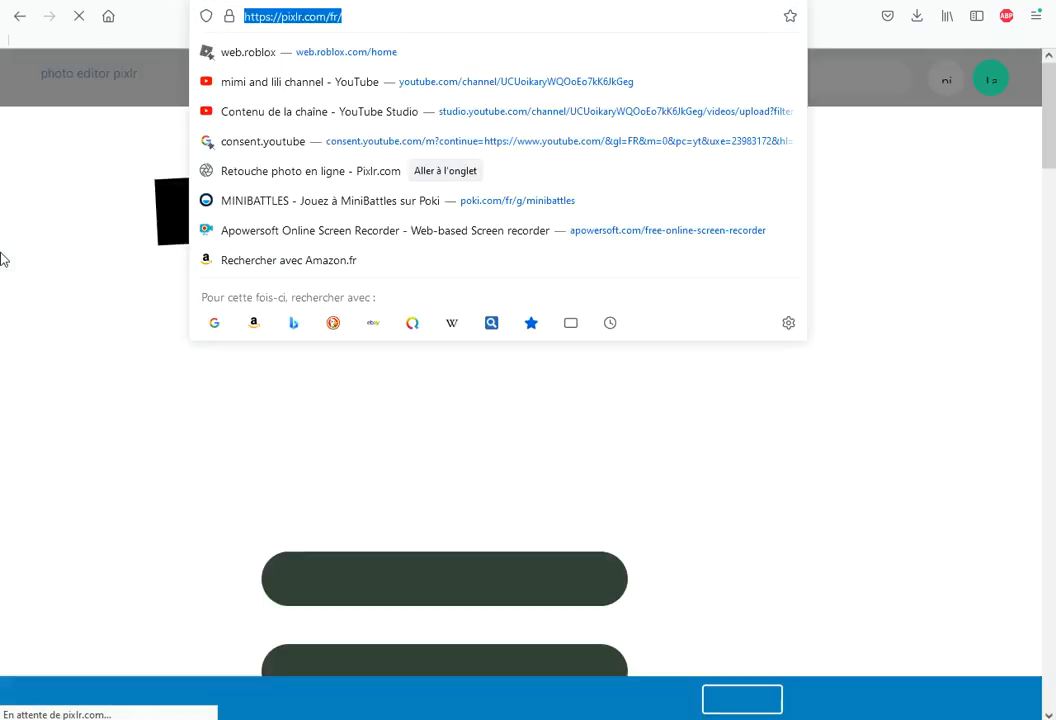
click(259, 375)
scroll(342, 436, down, 3)
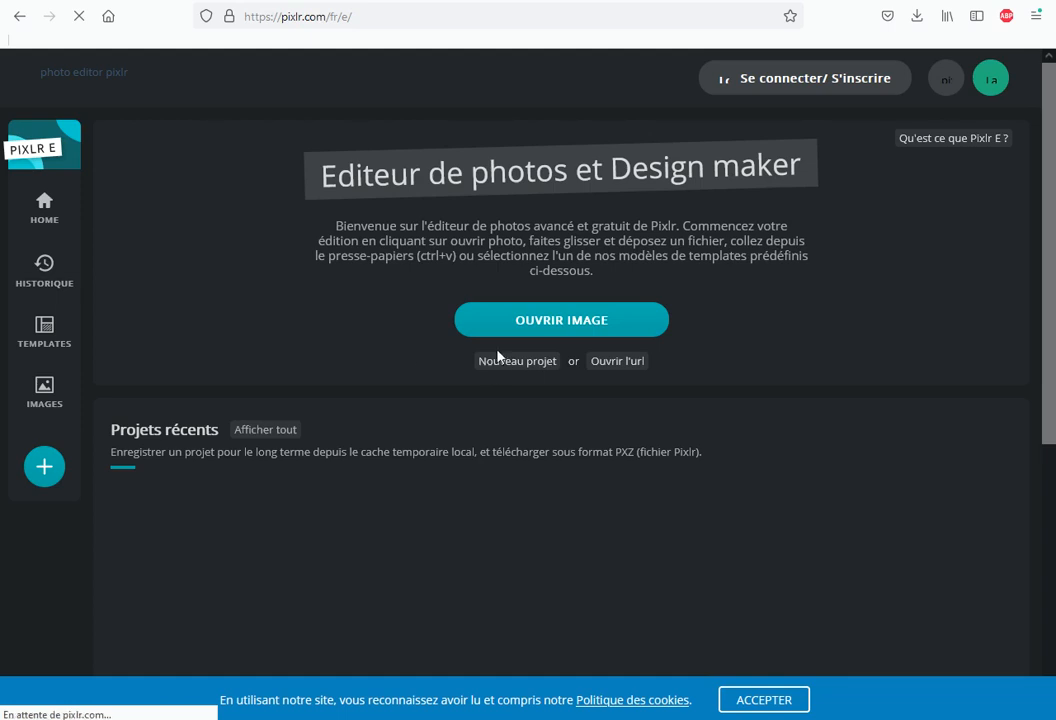
Create a new project with the Full HD preset, 1920 × 1080 px, without a background
click(495, 362)
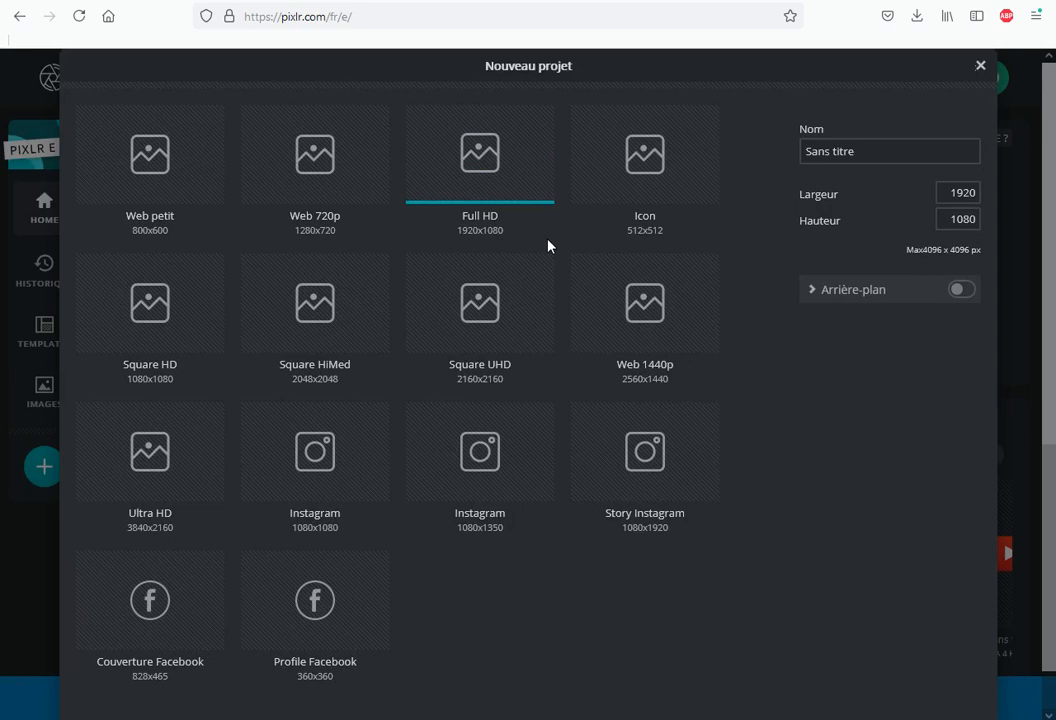
scroll(617, 441, down, 1)
scroll(648, 440, up, 1)
scroll(857, 556, down, 1)
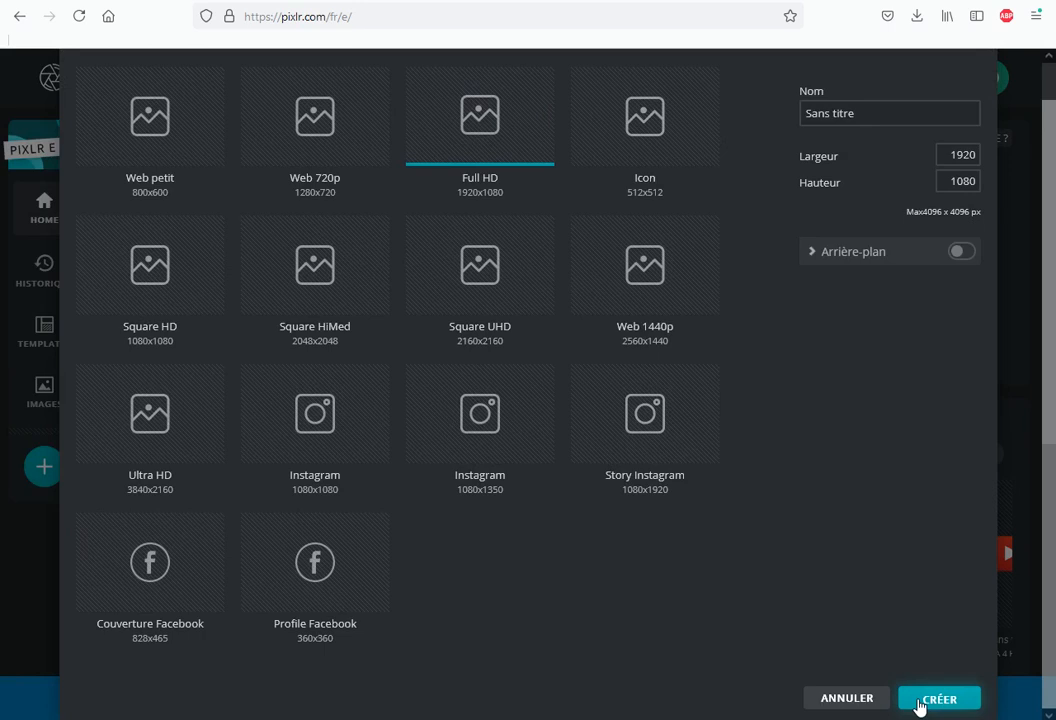
click(920, 702)
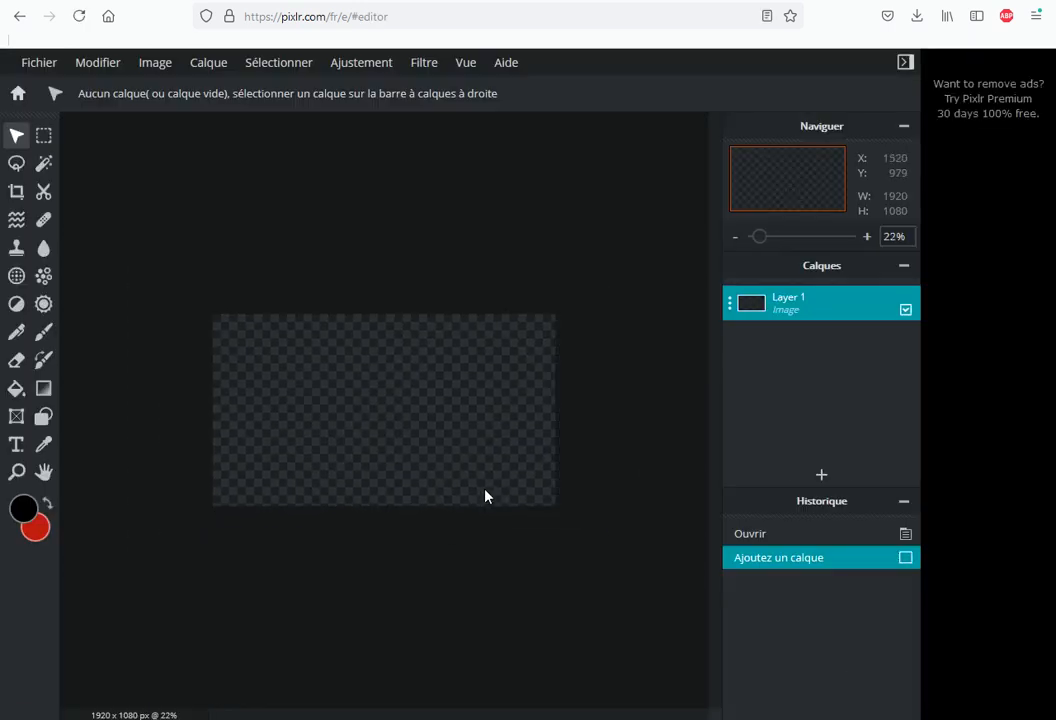
Add the downloaded images indexmm.jpg and ffffffrr.jpg to the current project as separate layers
scroll(485, 496, up, 1)
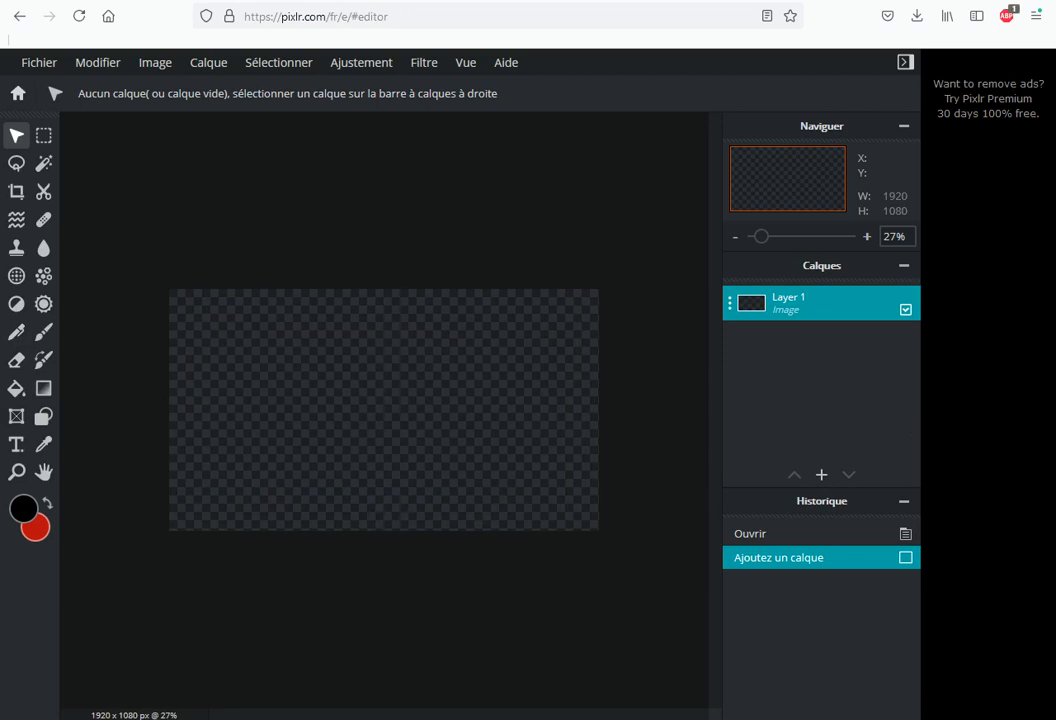
click(916, 16)
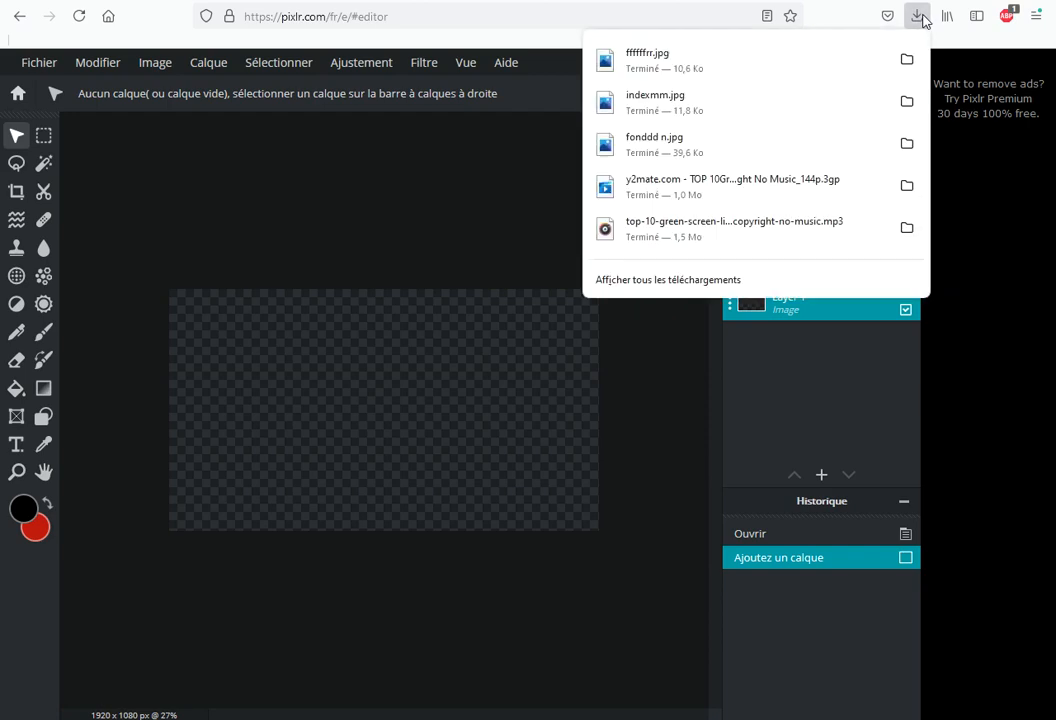
drag(611, 142, 372, 405)
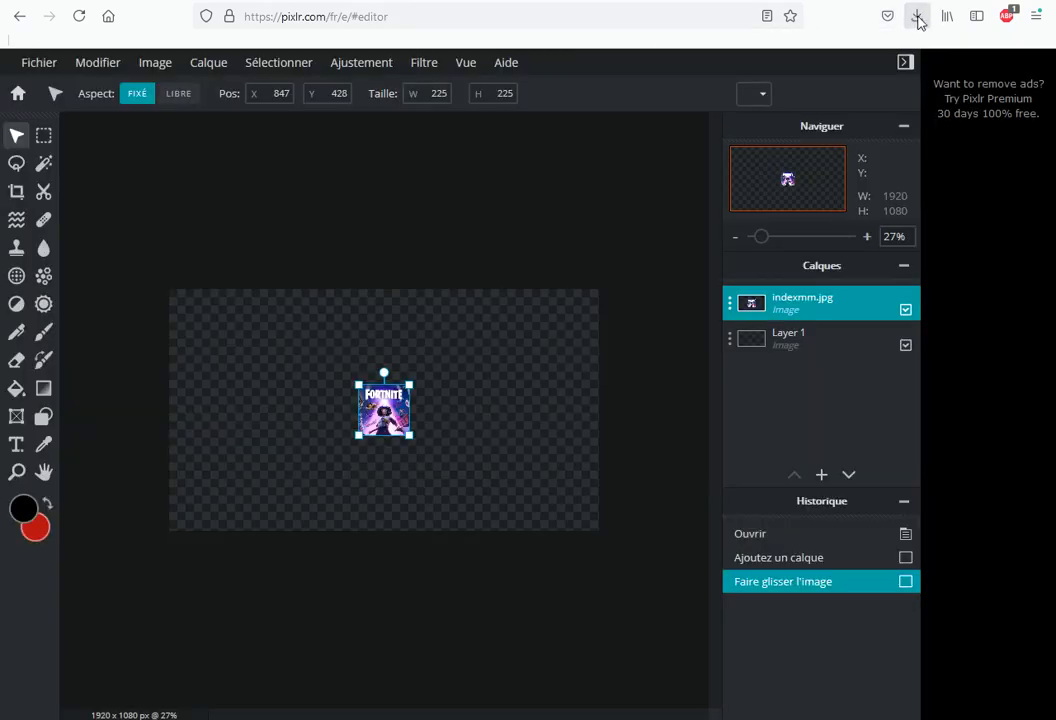
click(916, 16)
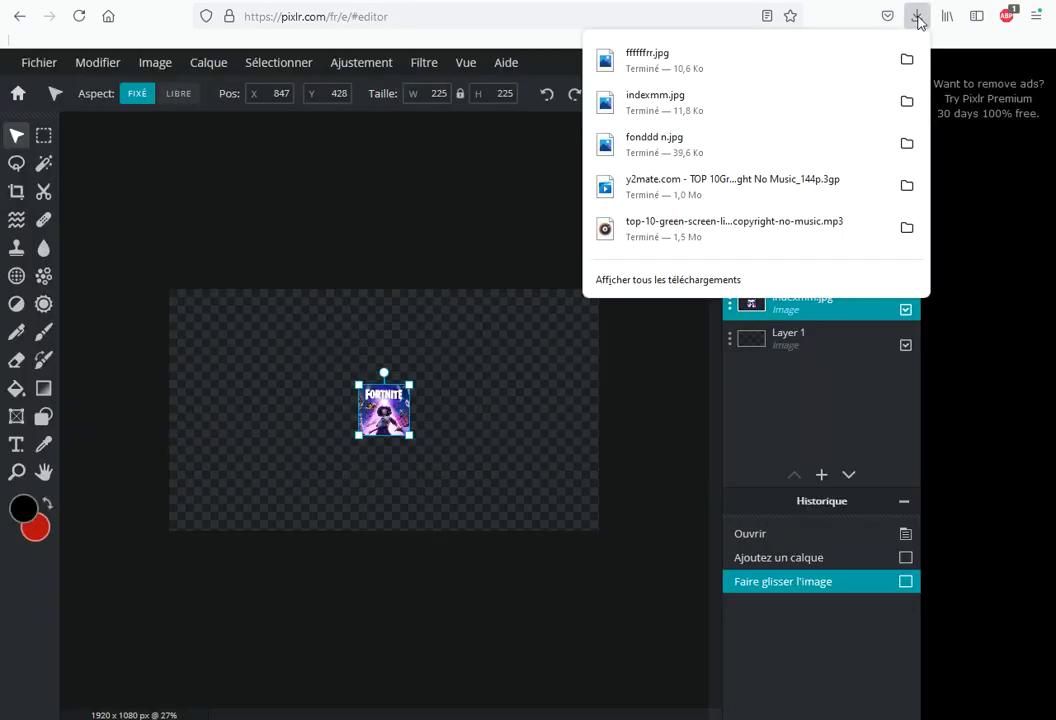
drag(645, 60, 537, 378)
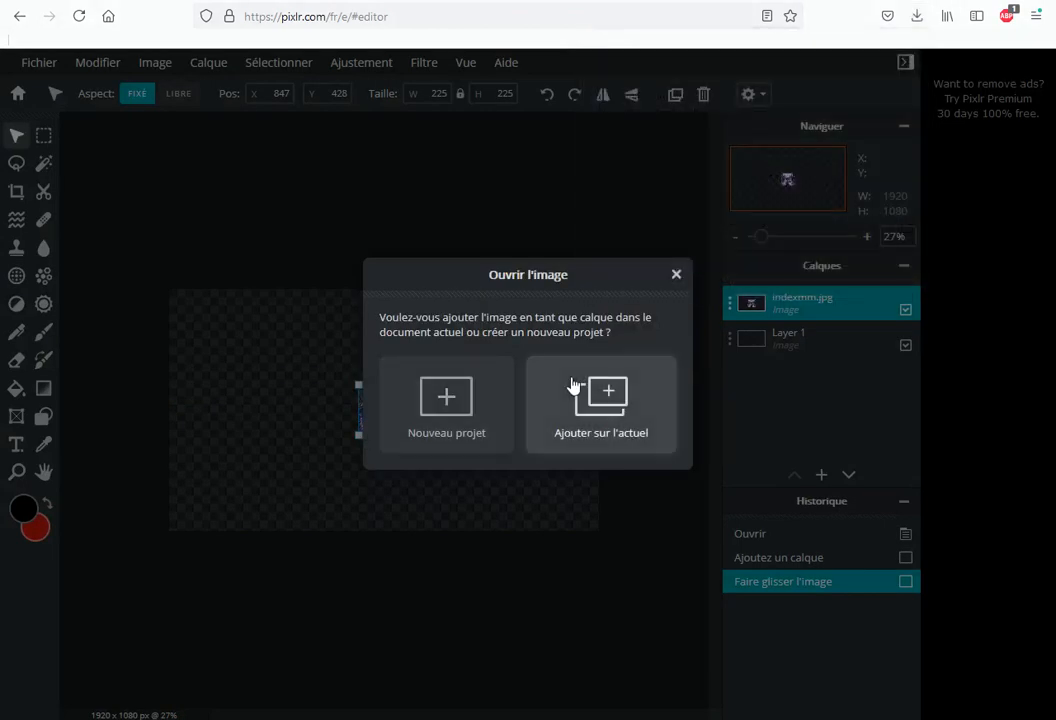
click(573, 389)
Place the Roblox image beside the Fortnite image and enlarge it to fill the canvas height along the left edge
scroll(423, 420, up, 2)
drag(423, 420, 215, 415)
scroll(250, 423, down, 2)
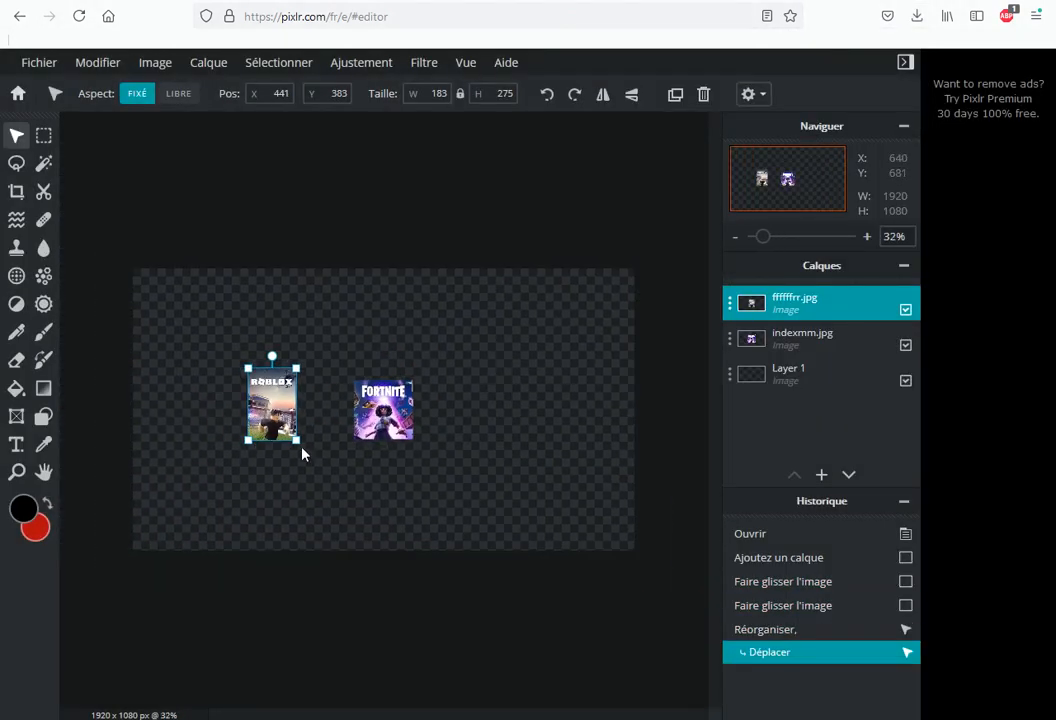
drag(296, 441, 371, 555)
drag(333, 494, 283, 461)
click(540, 379)
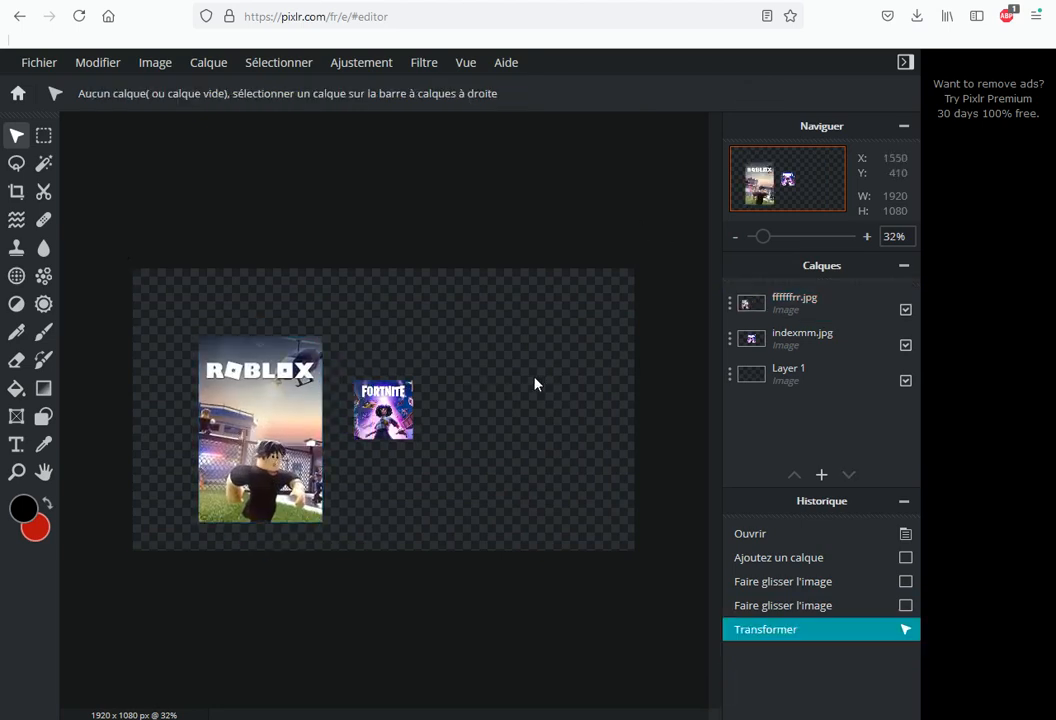
click(226, 462)
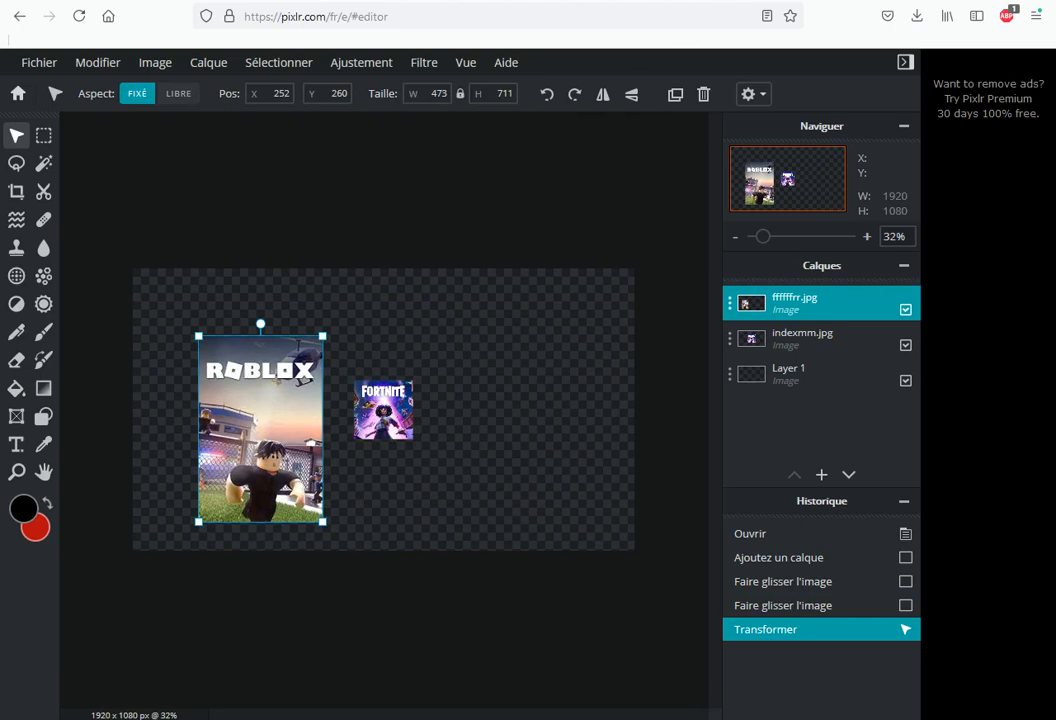
mouse_move(334, 533)
mouse_down()
mouse_move(353, 561)
mouse_move(343, 541)
mouse_up()
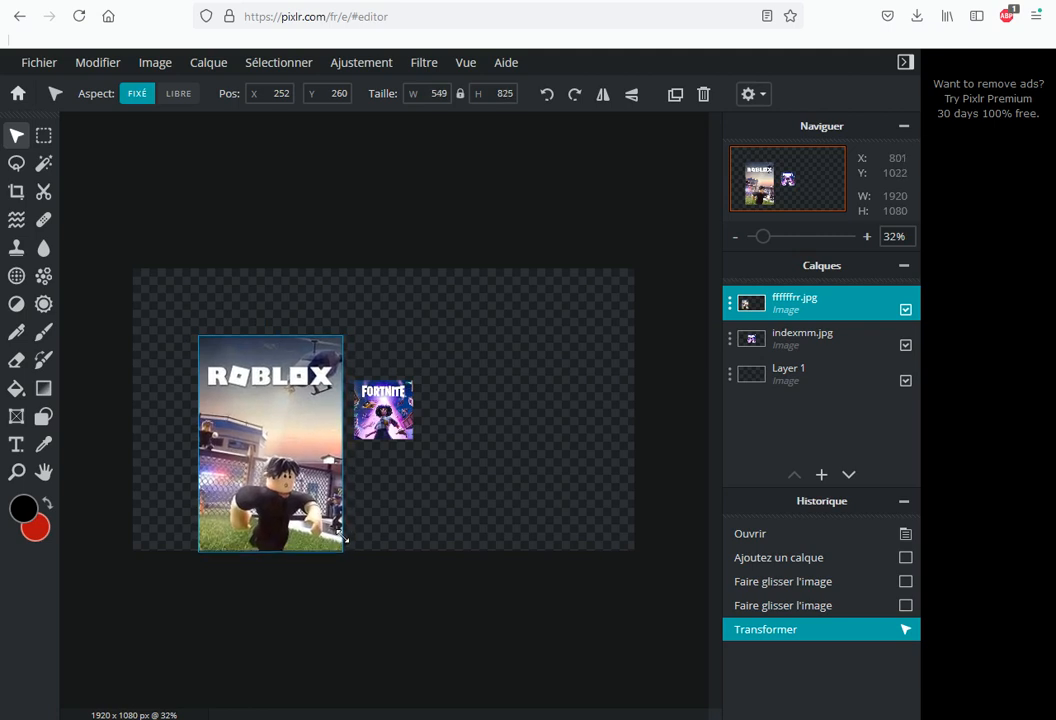
drag(200, 337, 139, 282)
Enlarge the Fortnite image to about 1005 × 1005 px and align it with the canvas's lower right corner
click(405, 425)
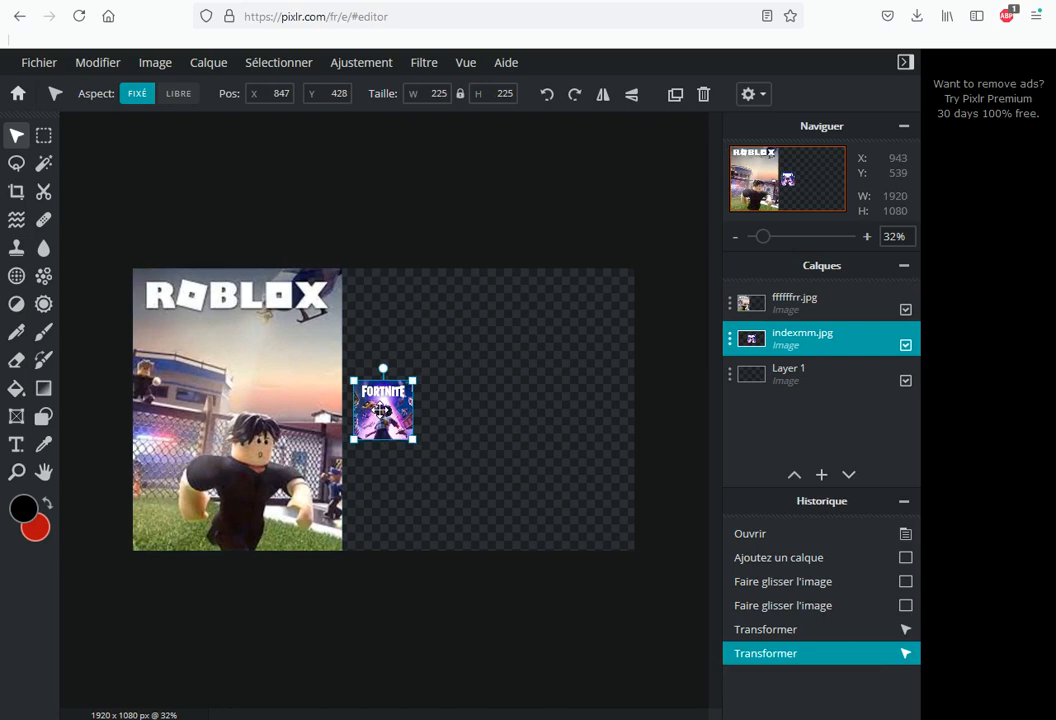
drag(413, 380, 753, 253)
mouse_move(539, 377)
mouse_down()
mouse_move(542, 432)
mouse_move(587, 405)
mouse_move(550, 380)
mouse_move(549, 389)
mouse_up()
drag(683, 551, 624, 544)
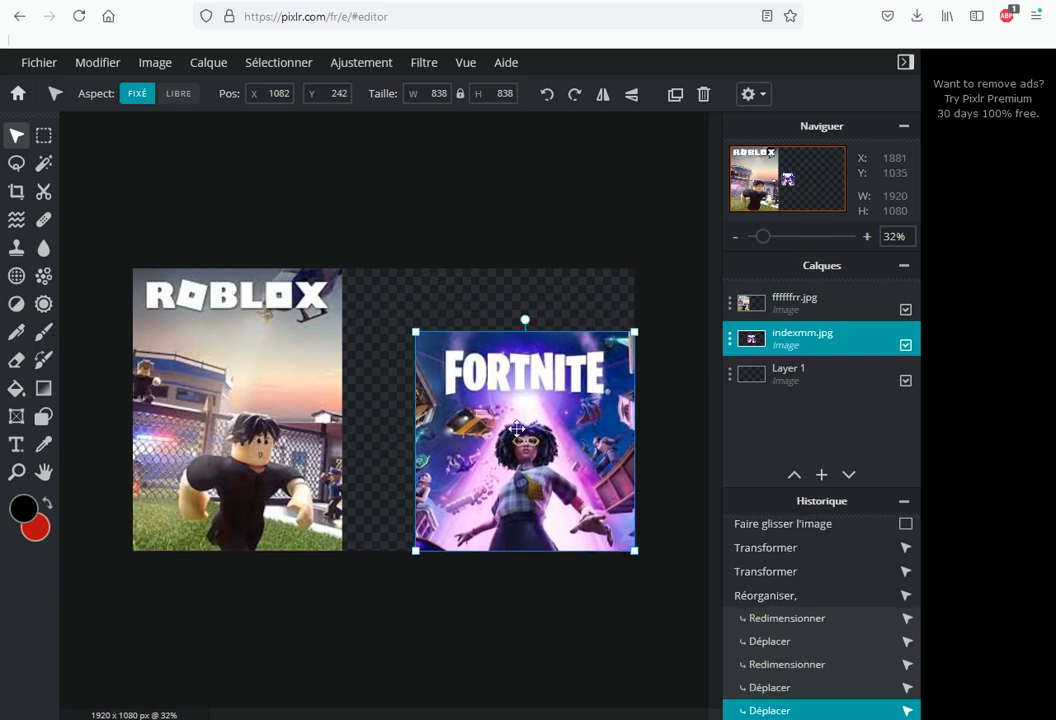
drag(419, 331, 372, 241)
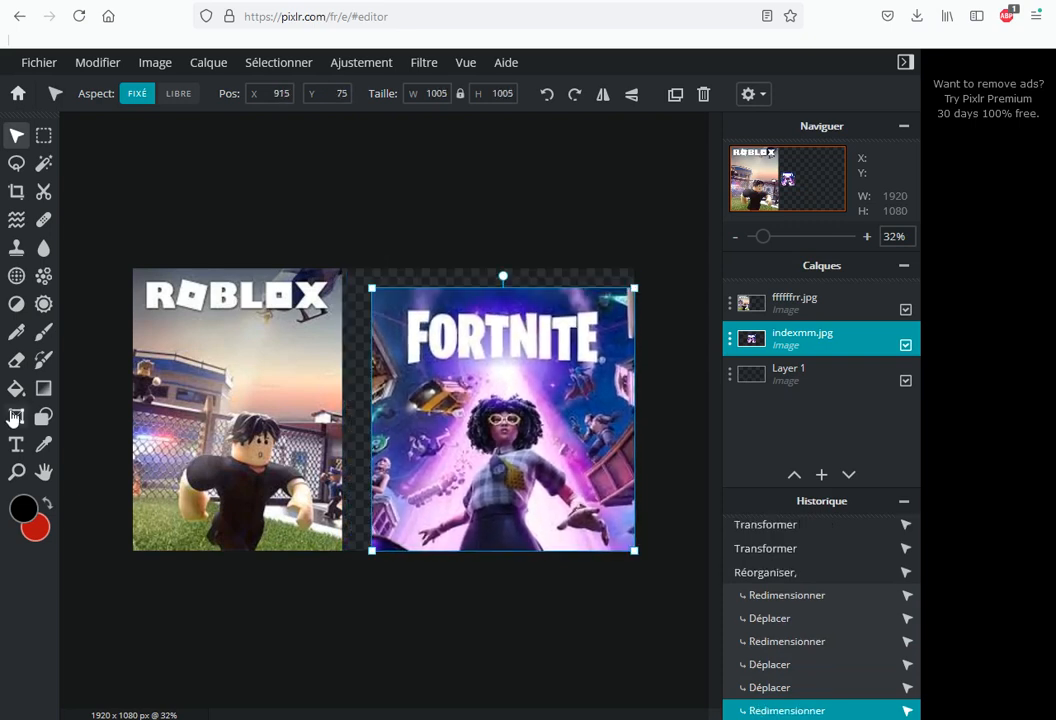
Crop the canvas to about 1721 × 1010 px by trimming its upper and right edges
click(16, 416)
click(44, 395)
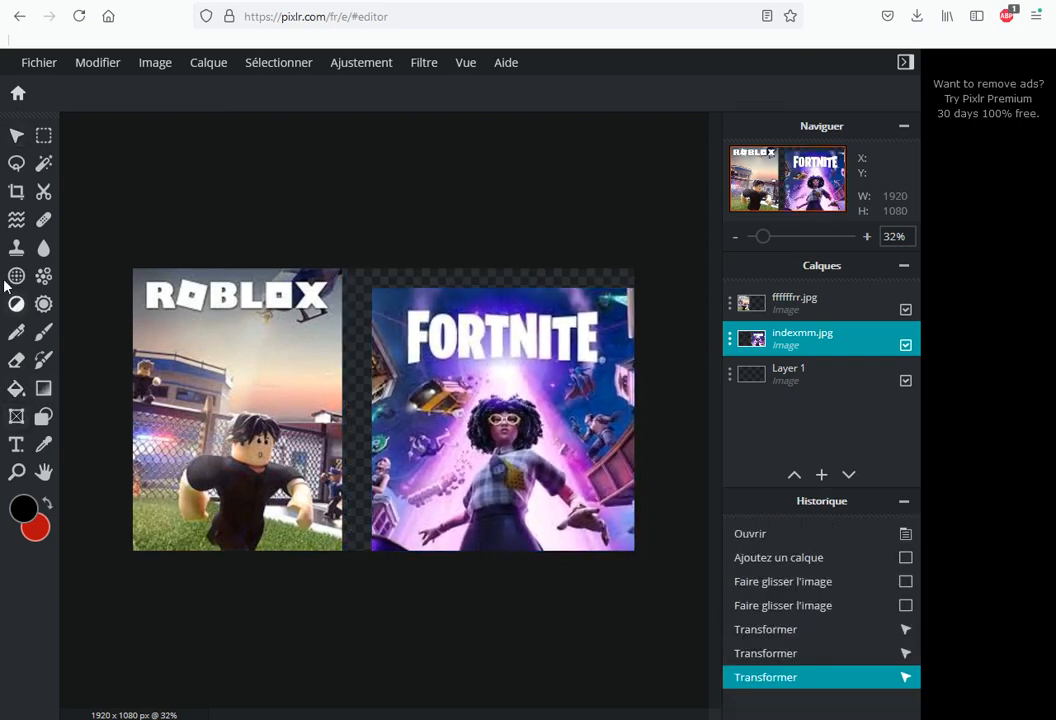
click(17, 220)
click(16, 190)
click(16, 191)
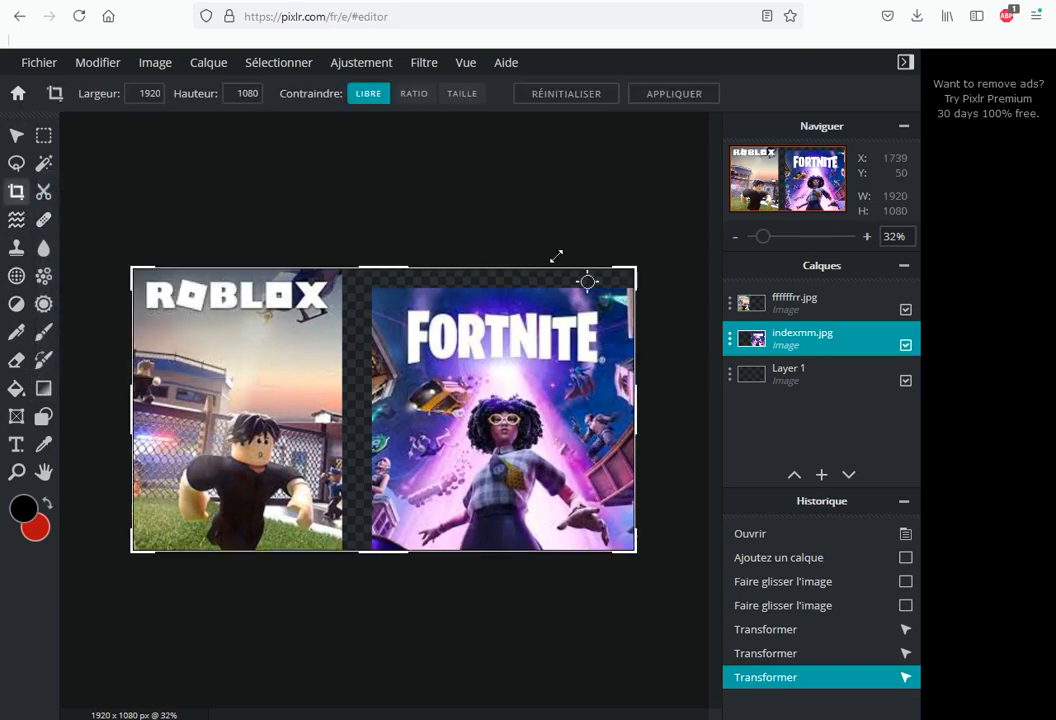
drag(383, 261, 376, 280)
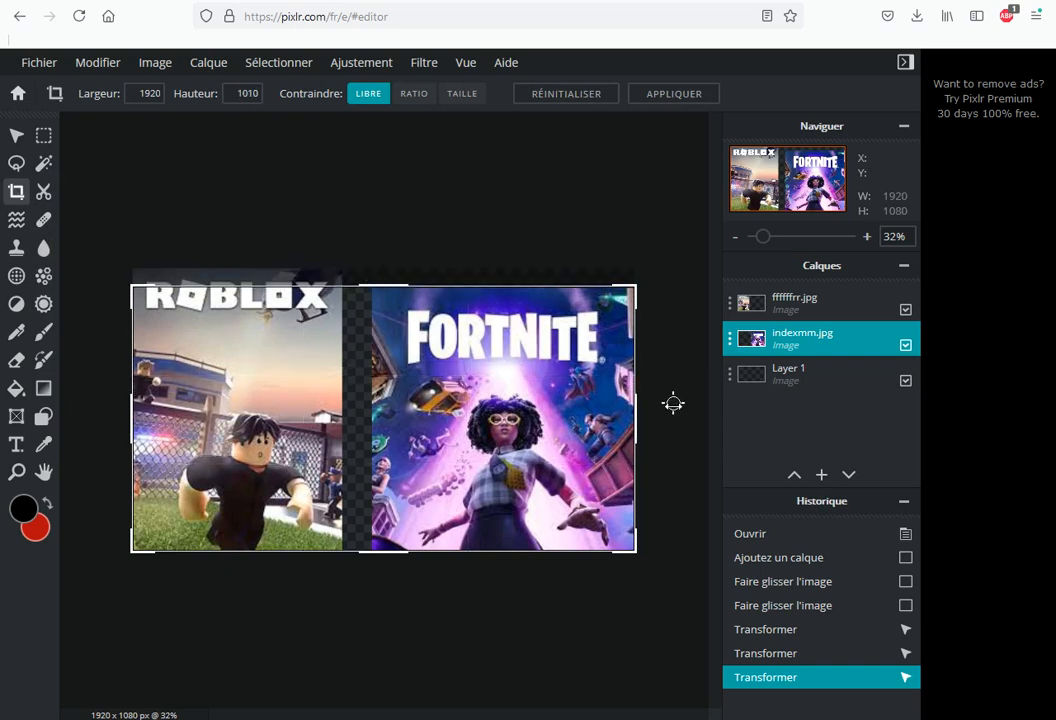
drag(641, 424, 588, 419)
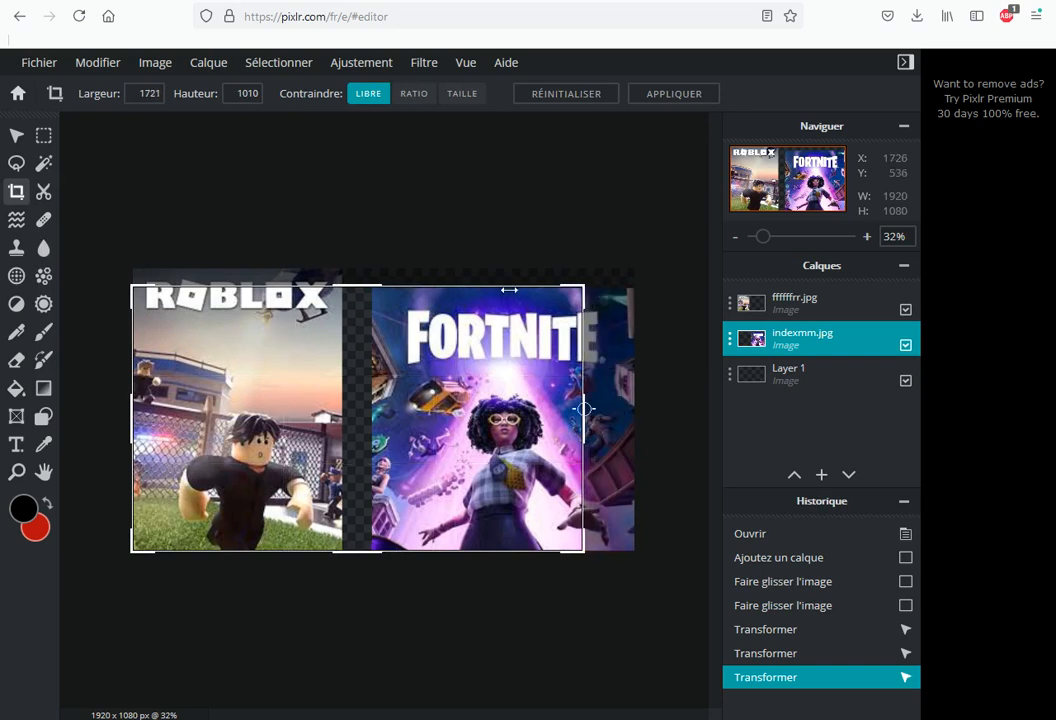
click(16, 138)
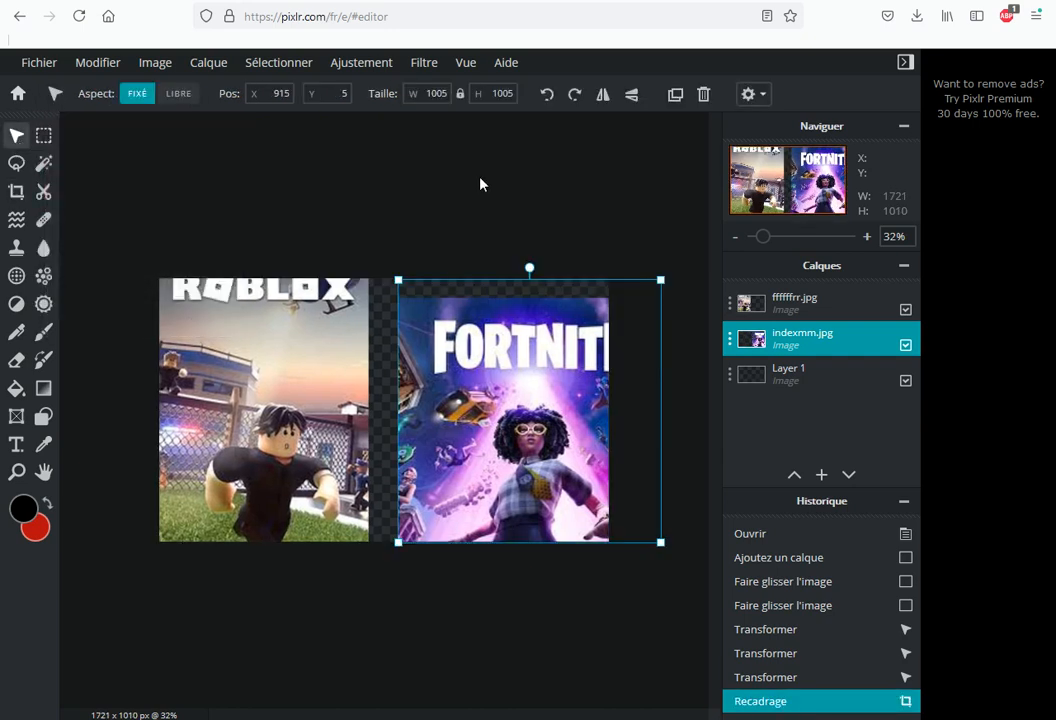
Try shifting the Fortnite image left, and crop the canvas's right edge to a width of about 1668 px
drag(522, 377, 479, 371)
click(440, 172)
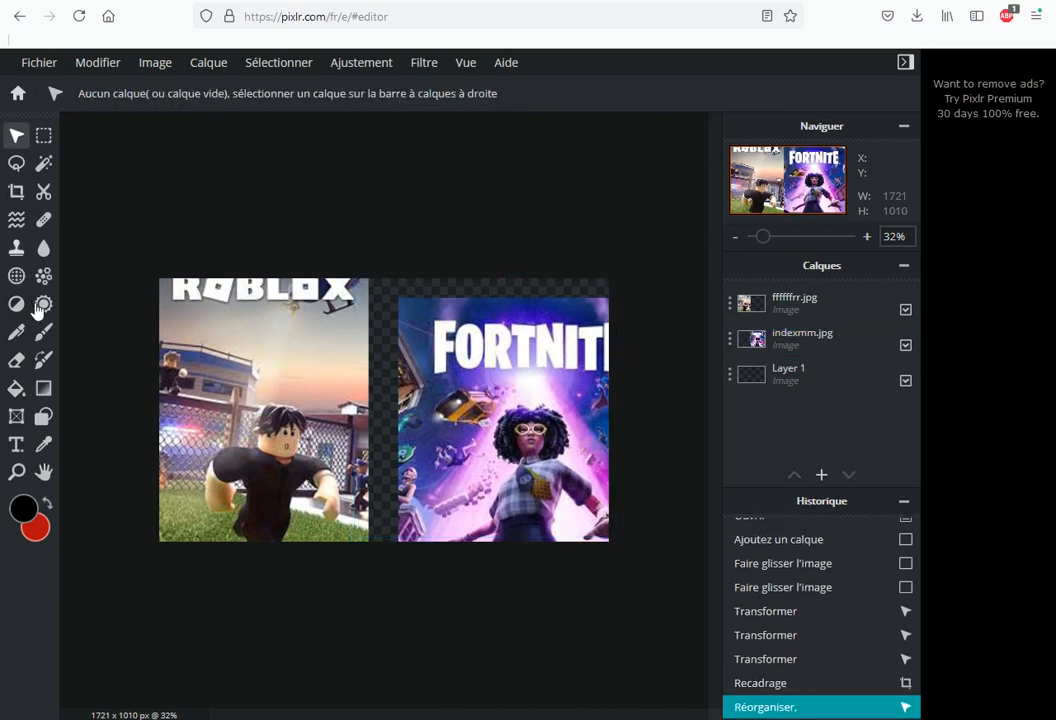
click(16, 191)
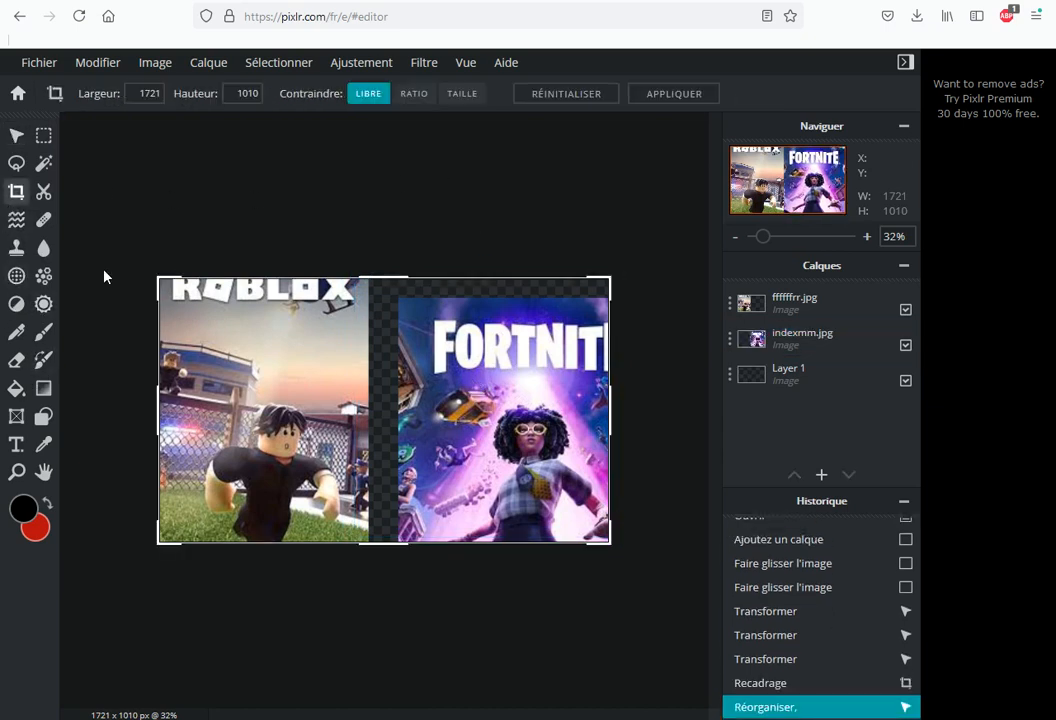
drag(610, 390, 596, 393)
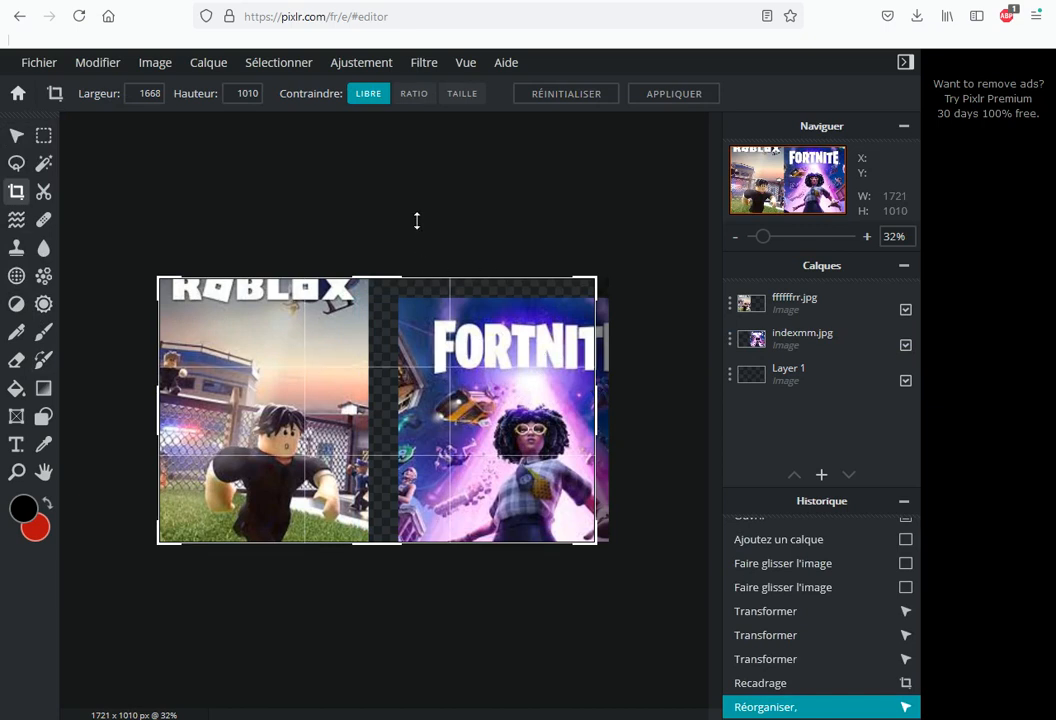
click(16, 135)
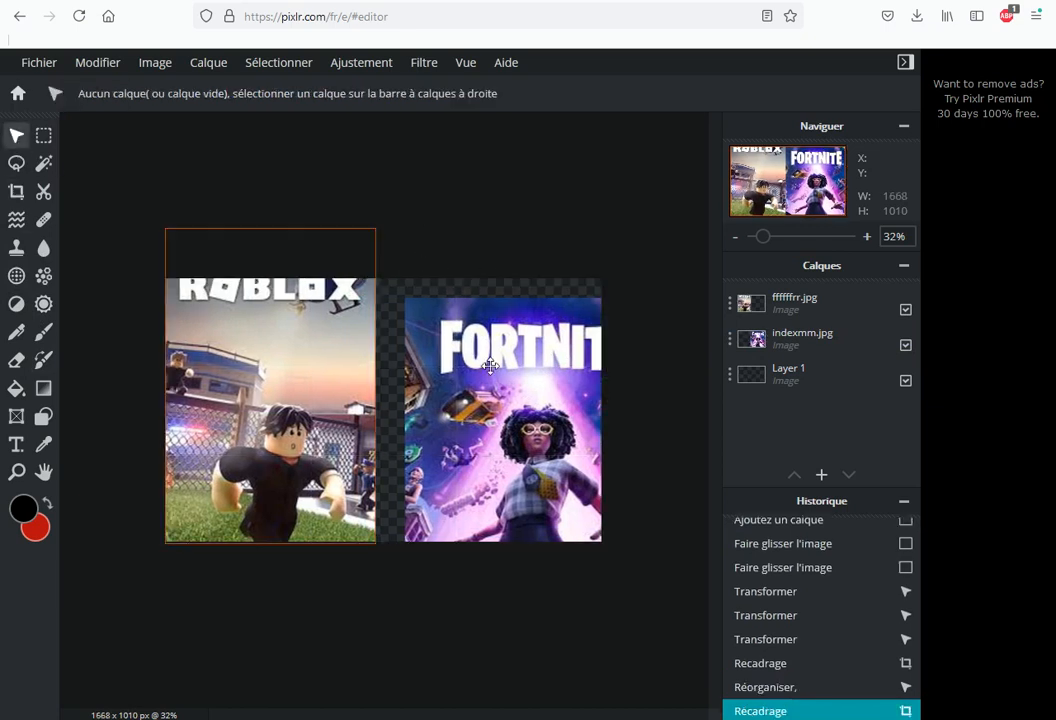
Move the Fortnite image up and left to about X 663, Y -71
click(485, 362)
drag(485, 362, 464, 352)
Hide the indexmm.jpg layer and make it visible again
click(733, 341)
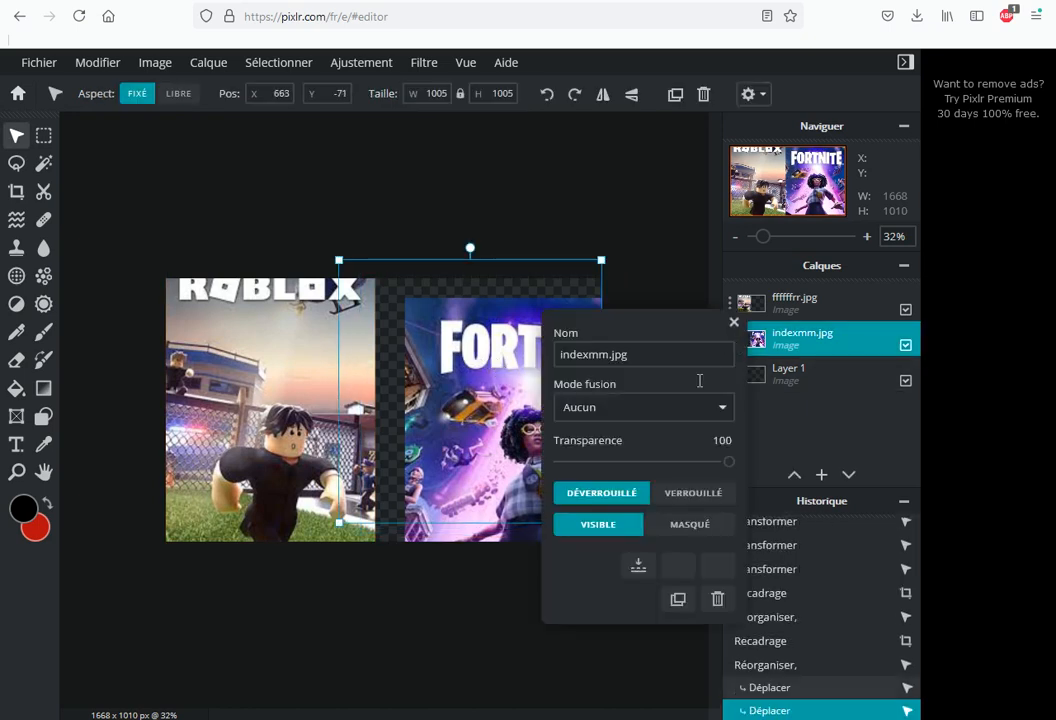
click(689, 537)
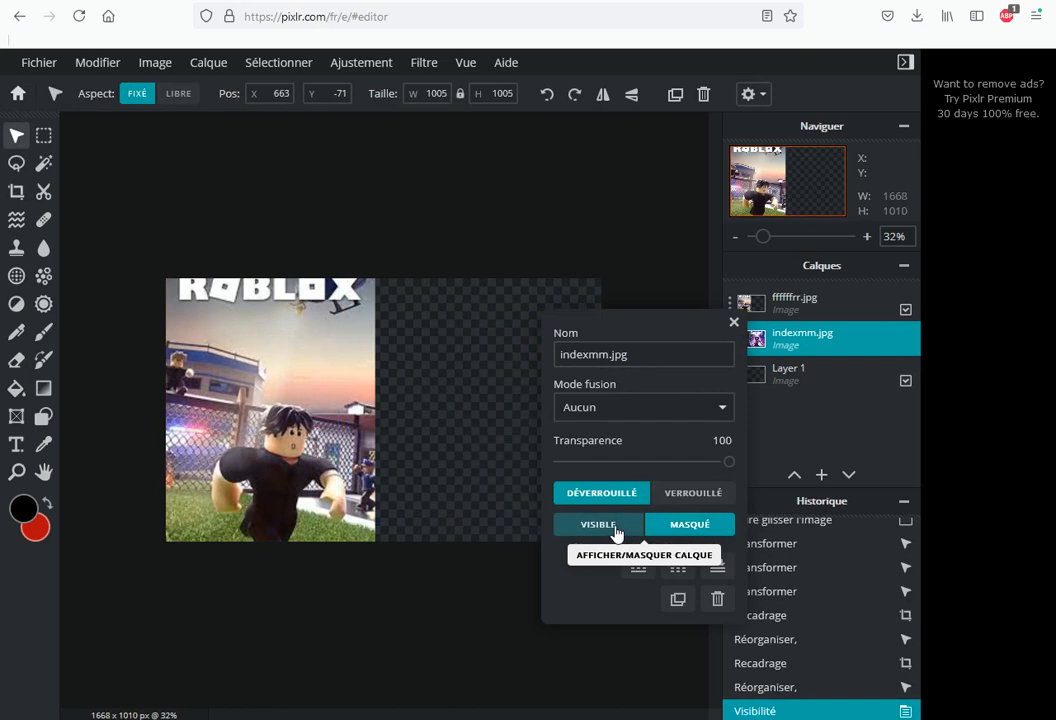
click(605, 527)
Move the Fortnite image further up and left to about X 540, Y -339
drag(528, 375, 495, 304)
scroll(575, 345, down, 3)
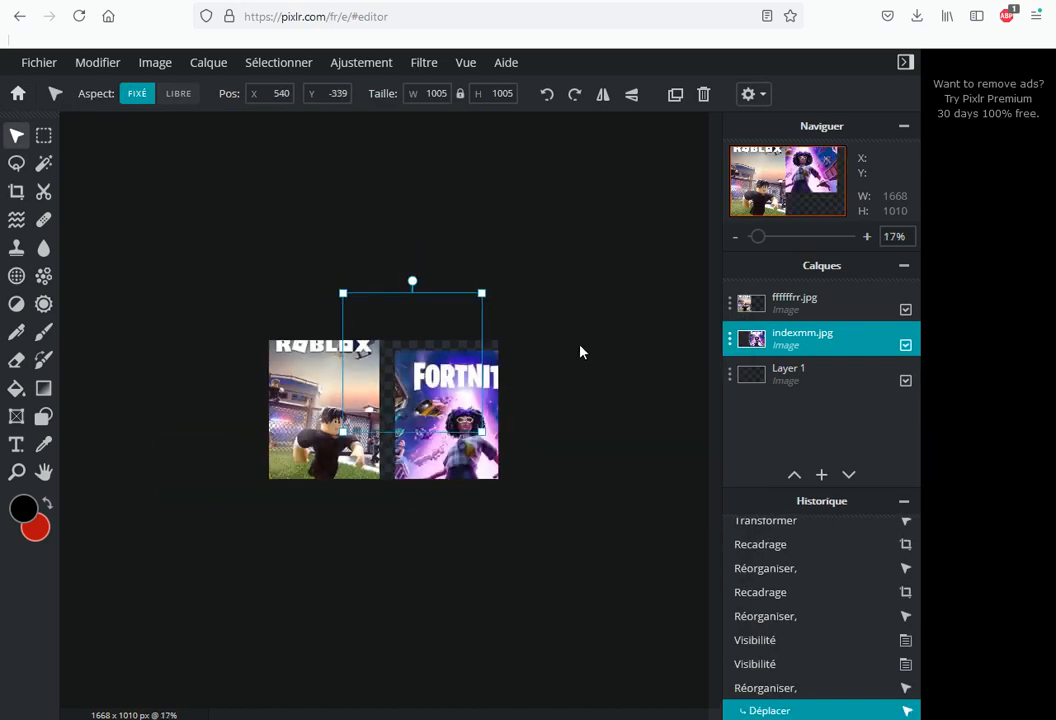
Delete the Fortnite image layer and place the downloaded indexmm.jpg on the canvas again as a new layer
click(703, 94)
scroll(558, 314, up, 1)
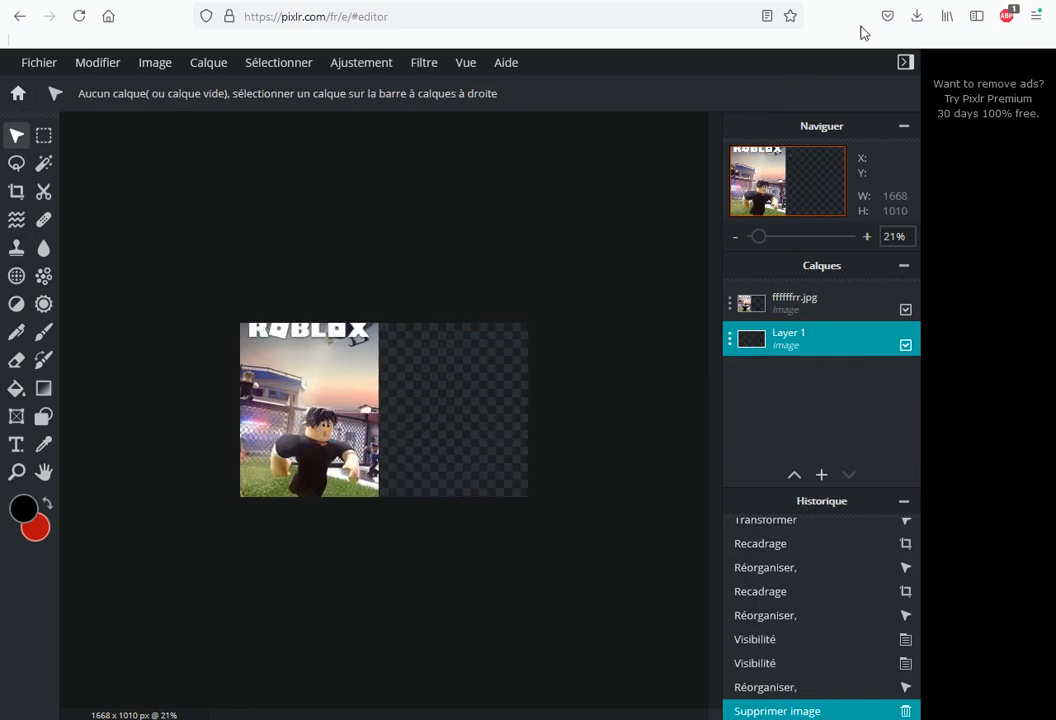
click(916, 16)
drag(730, 100, 573, 377)
click(598, 400)
scroll(518, 411, up, 3)
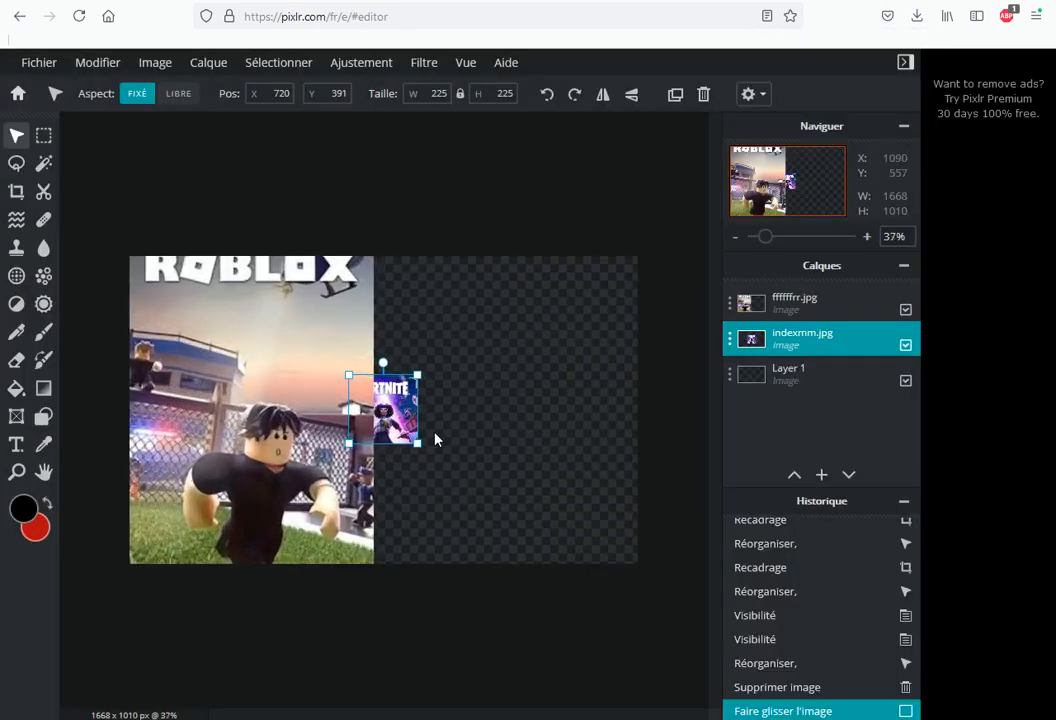
Enlarge the Fortnite image to about 940 × 940 px at about X 728, Y 47, next to the Roblox image
drag(421, 449, 542, 580)
drag(517, 510, 520, 501)
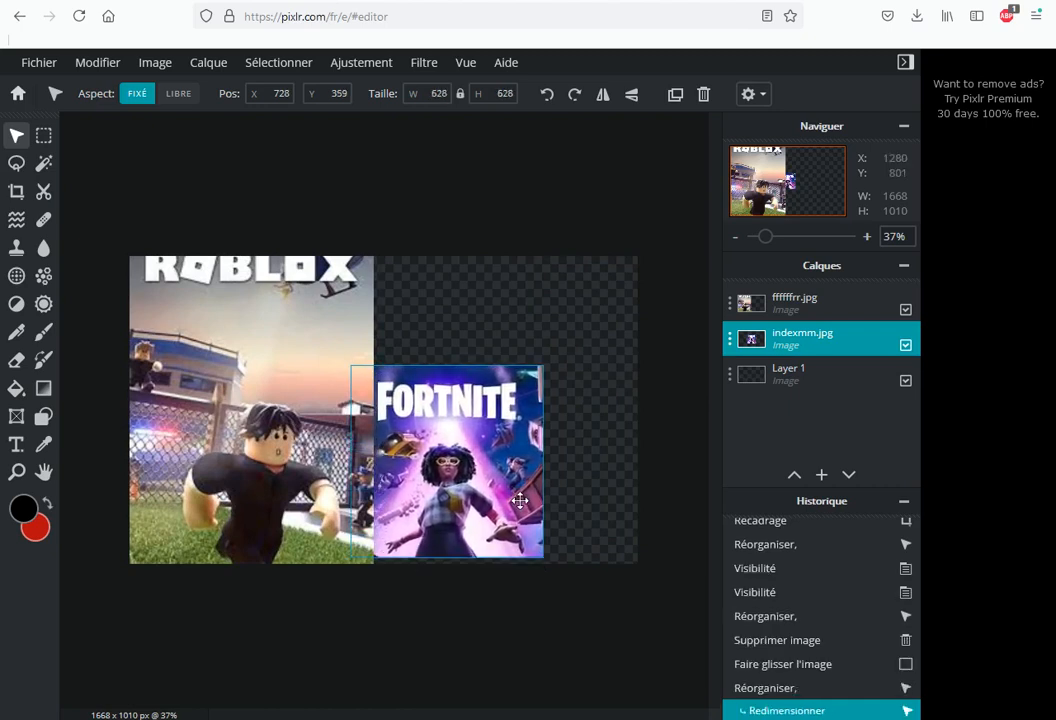
drag(541, 367, 634, 305)
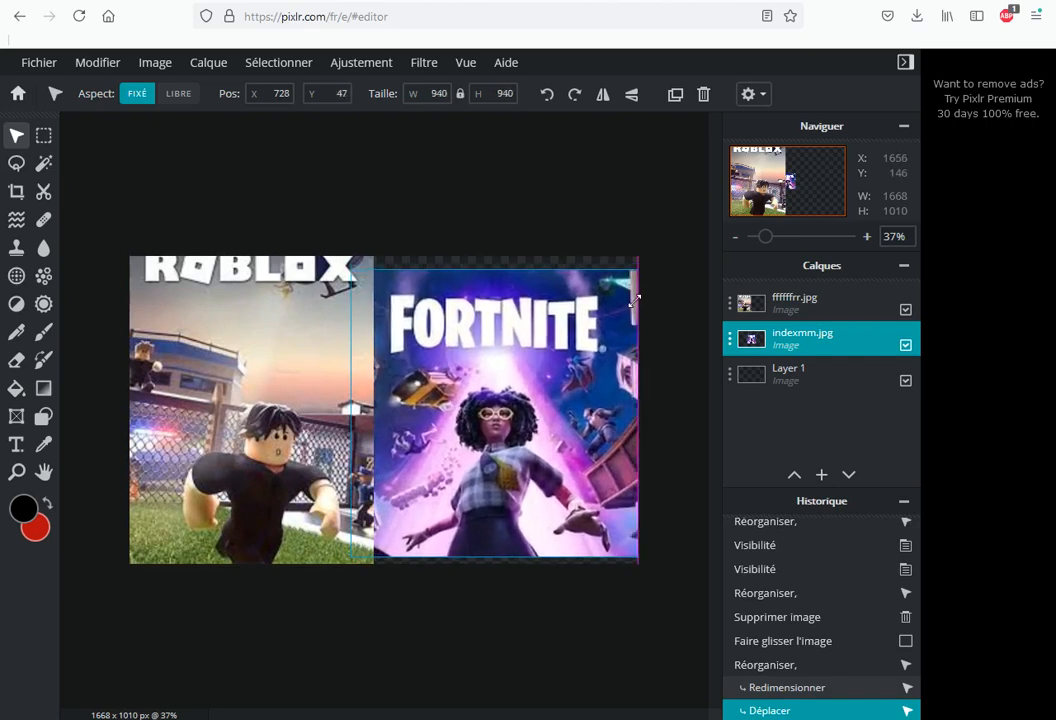
drag(637, 557, 638, 560)
click(137, 173)
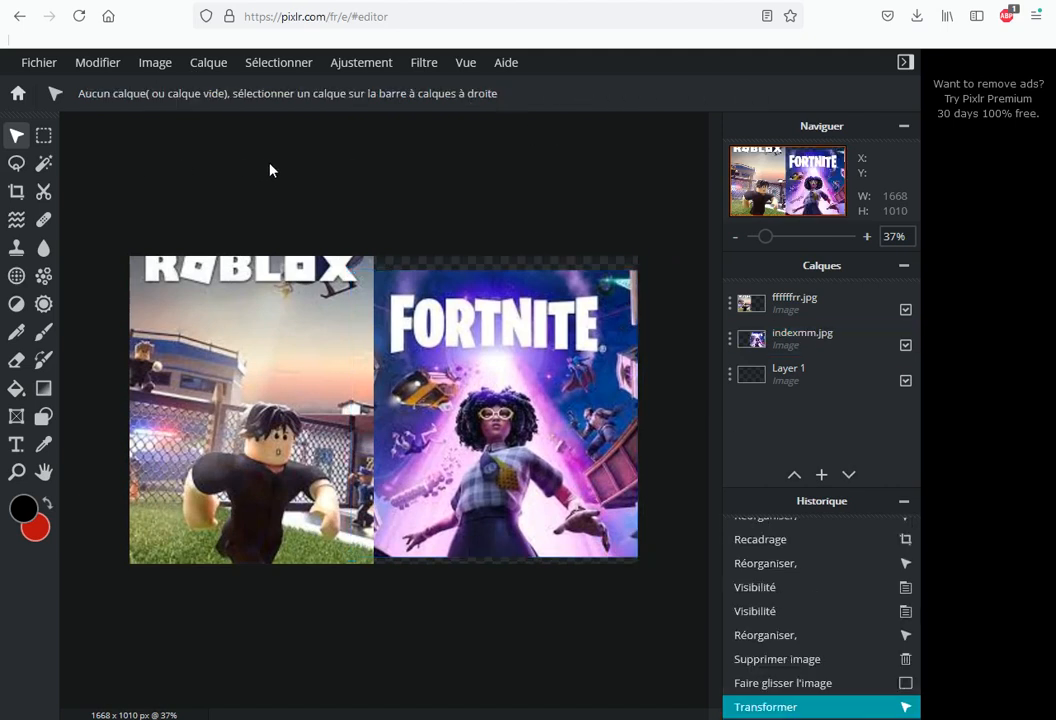
Move the Roblox image to about X 0, Y -159, and crop the canvas's top and bottom edges to a height of 870 px
click(271, 332)
drag(271, 332, 252, 280)
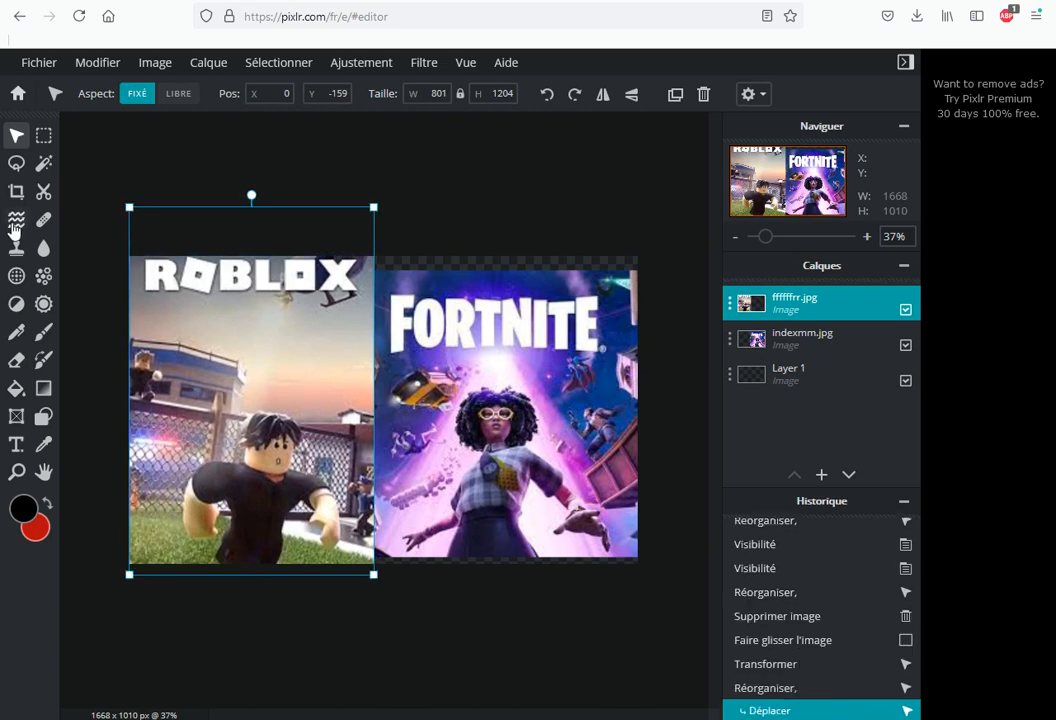
click(16, 191)
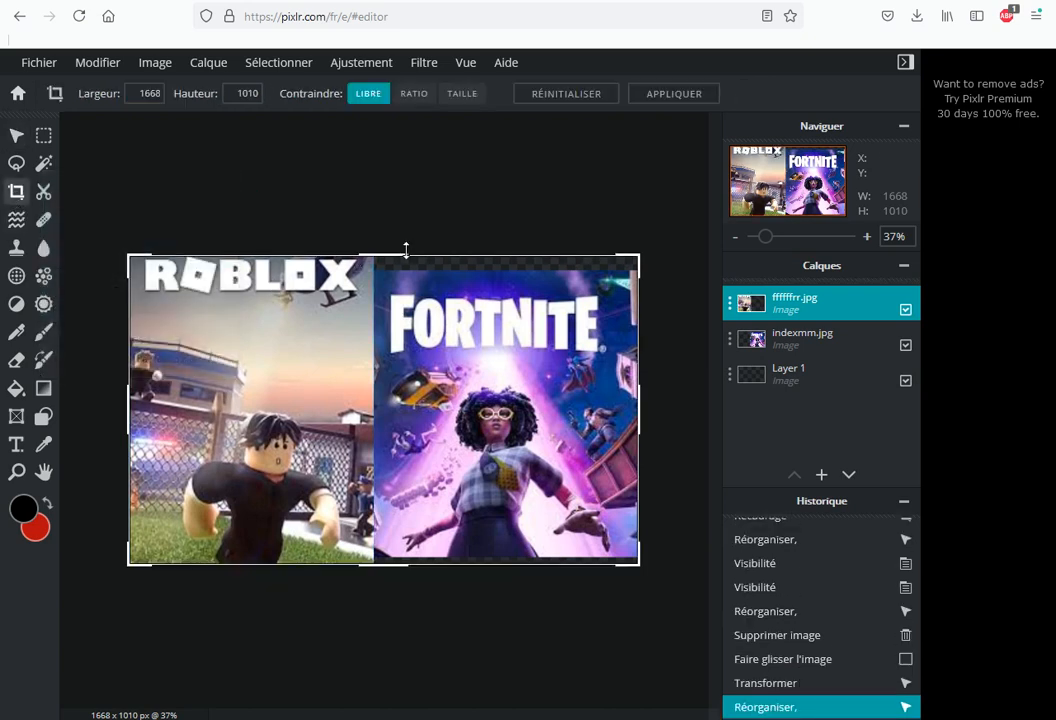
drag(406, 250, 404, 259)
mouse_move(402, 267)
mouse_down()
mouse_move(385, 348)
mouse_move(393, 285)
mouse_up()
drag(396, 567, 395, 559)
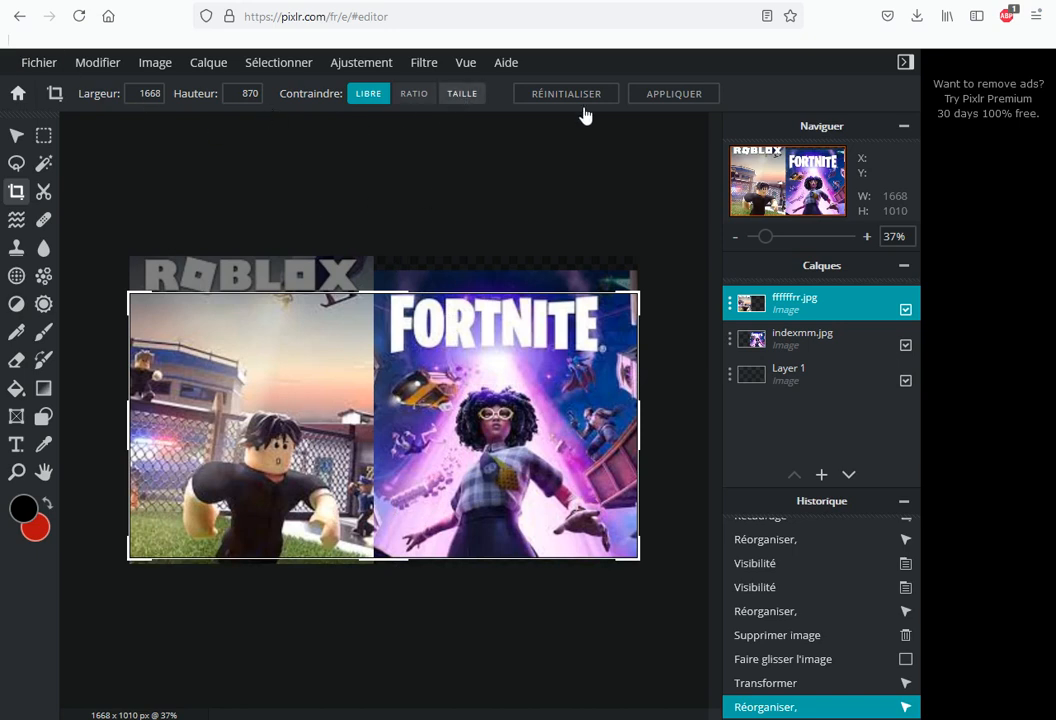
click(680, 98)
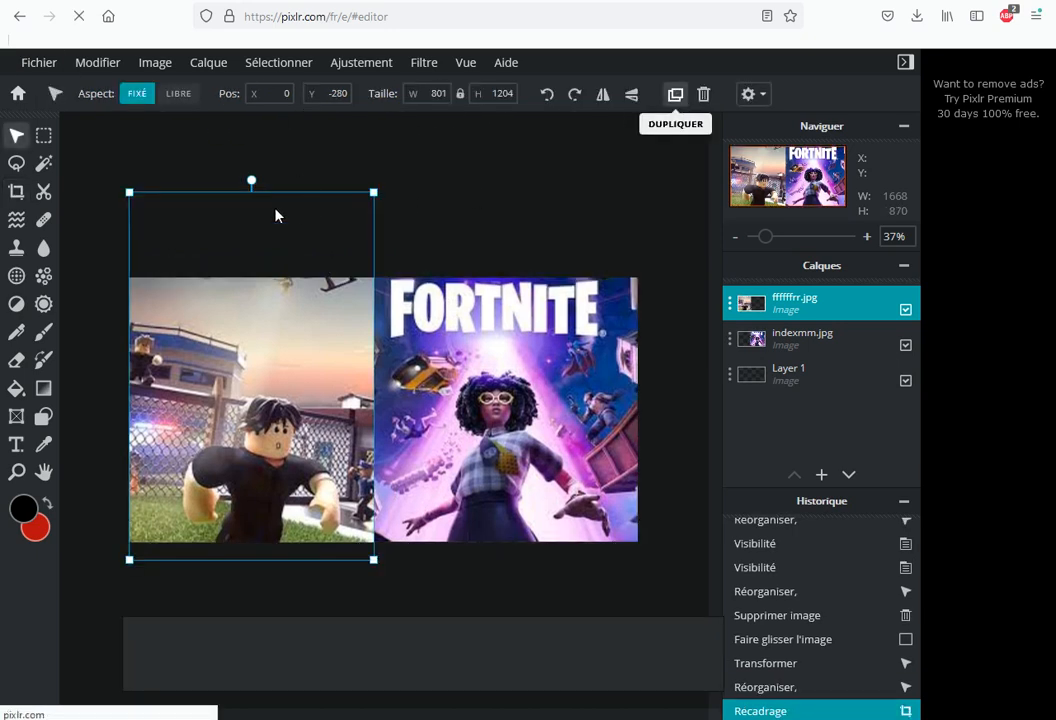
click(277, 213)
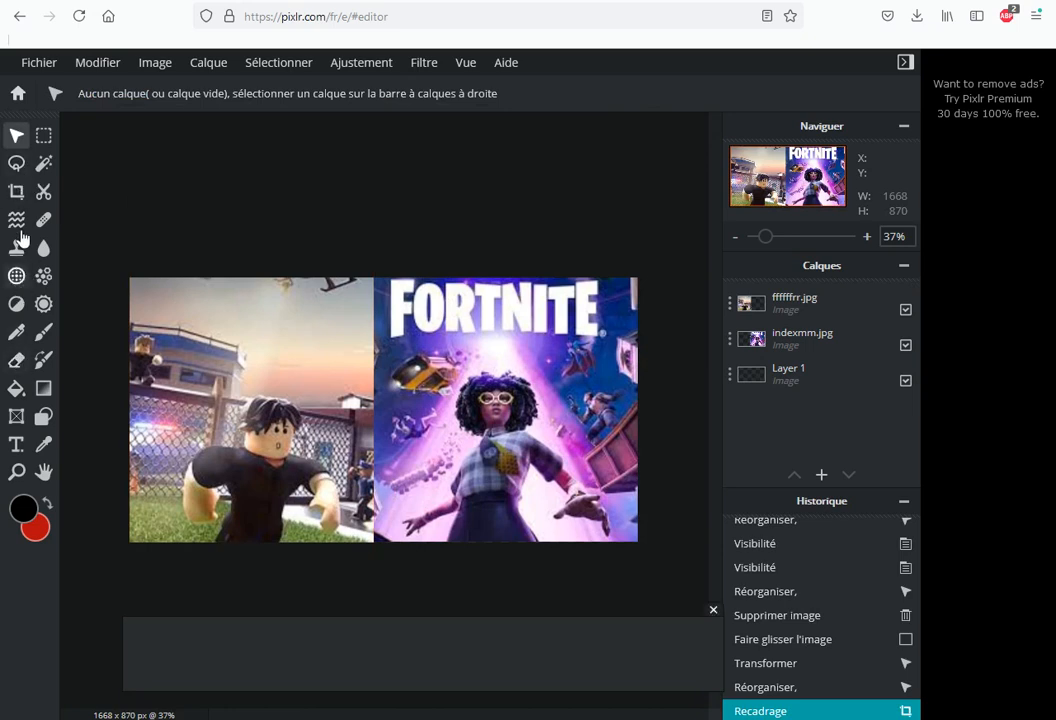
Add a text layer reading ROBLOX and fill it with white (#FFFFFF)
click(19, 445)
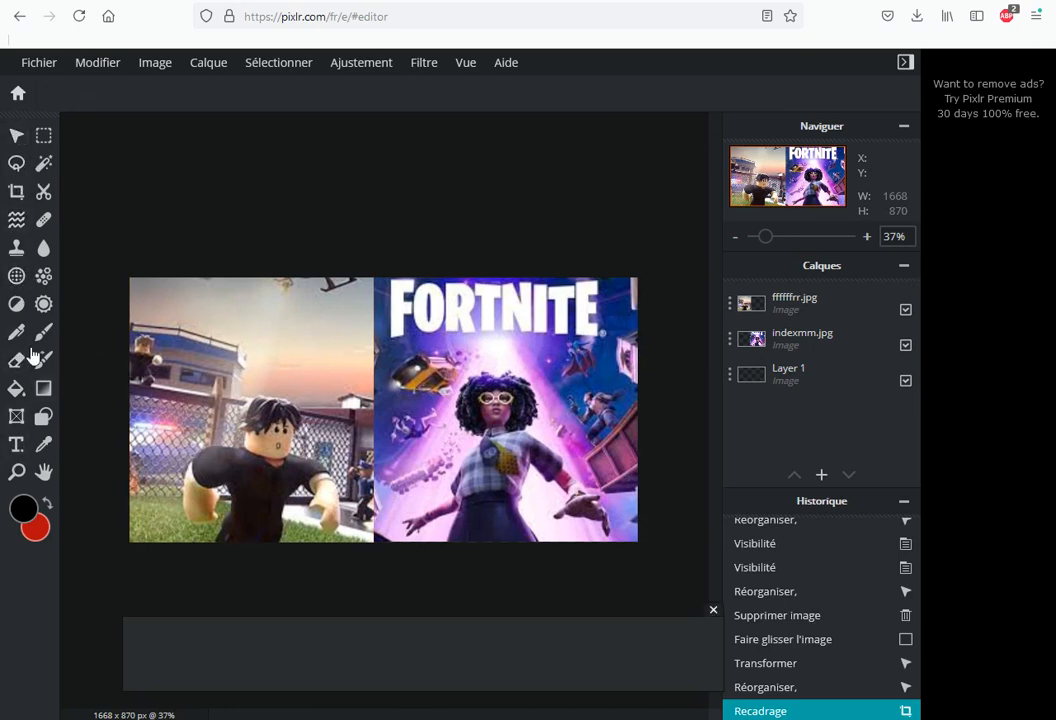
click(18, 440)
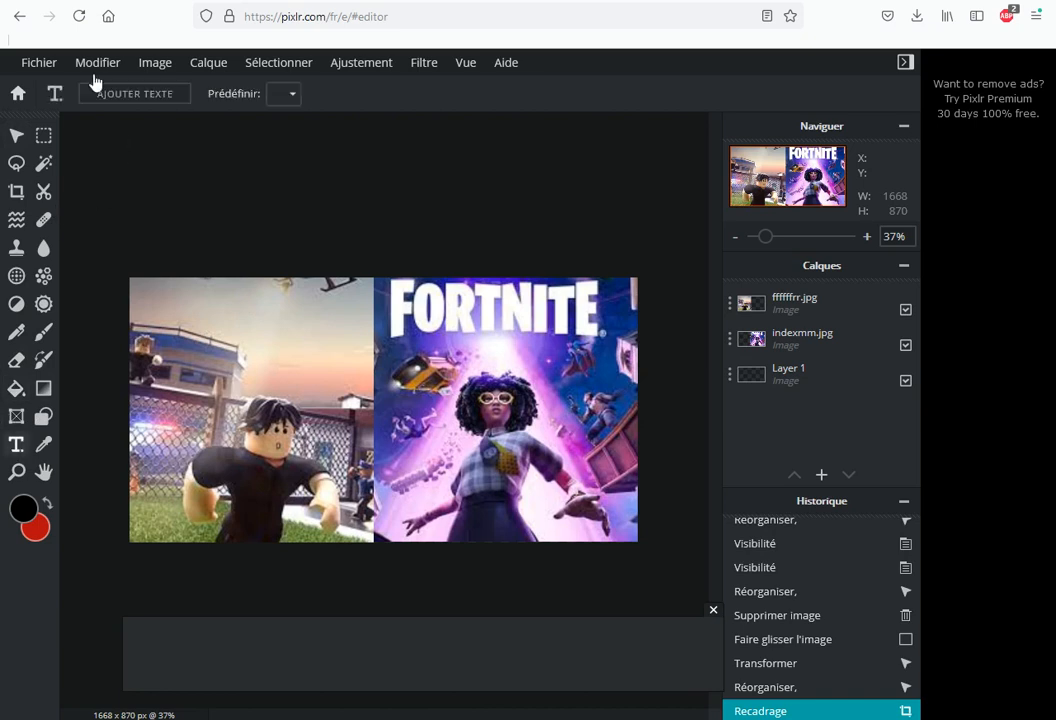
click(112, 94)
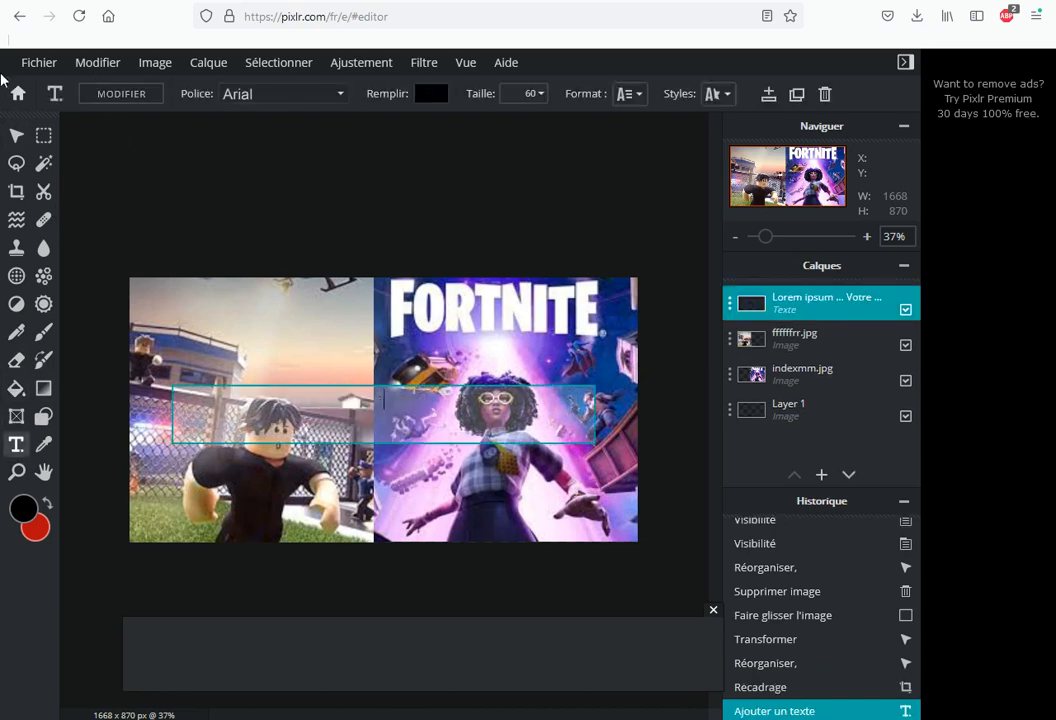
text(ROBLOX)
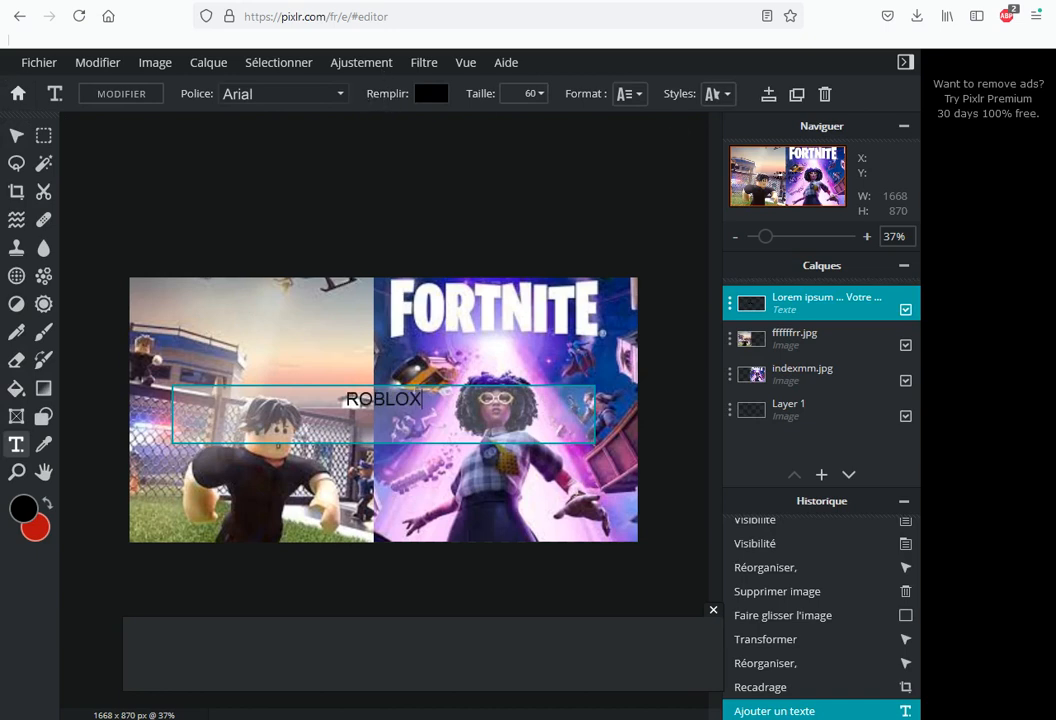
click(431, 93)
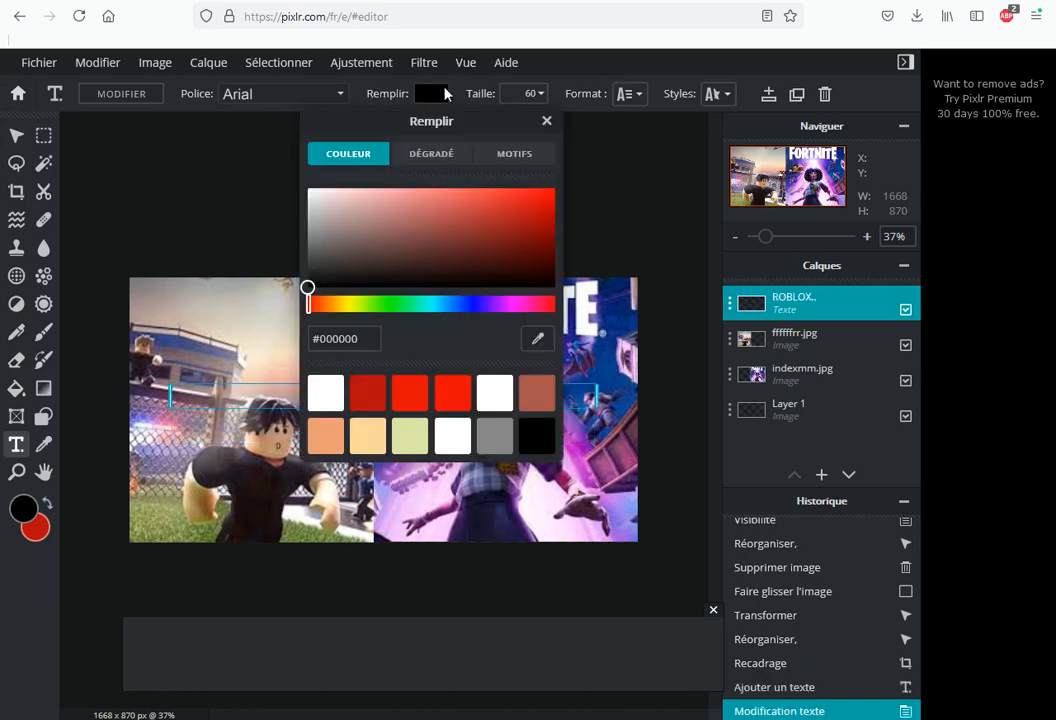
click(489, 402)
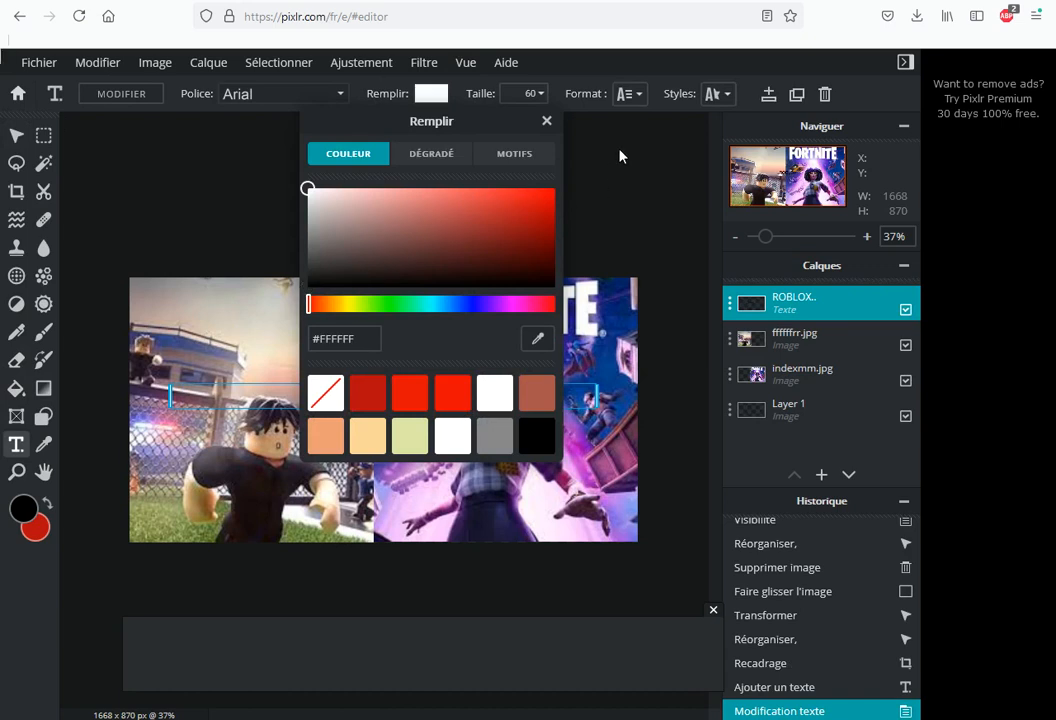
Set the ROBLOX text size to 155 and move the text to the upper part of the Roblox image
click(530, 93)
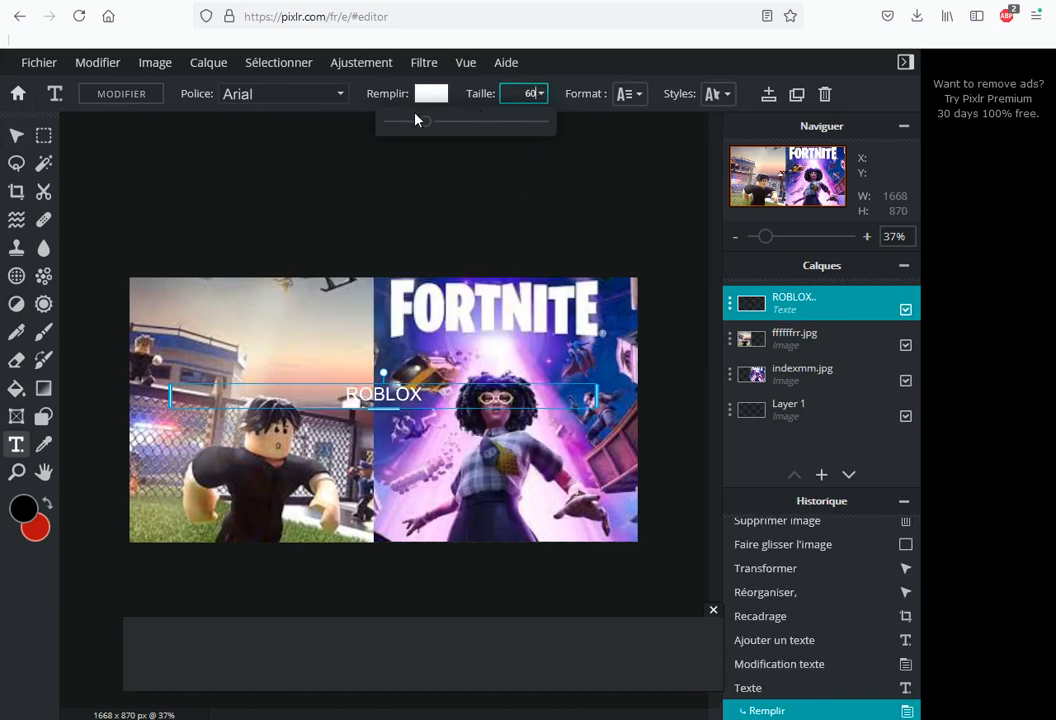
drag(426, 124, 458, 125)
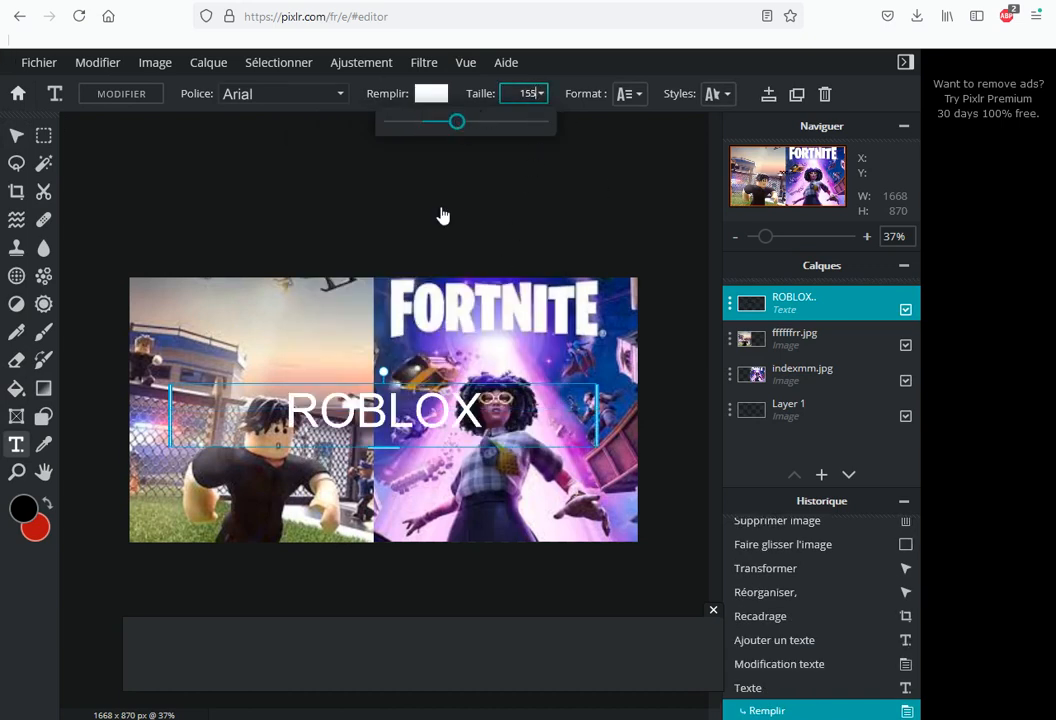
drag(370, 426, 249, 319)
click(214, 170)
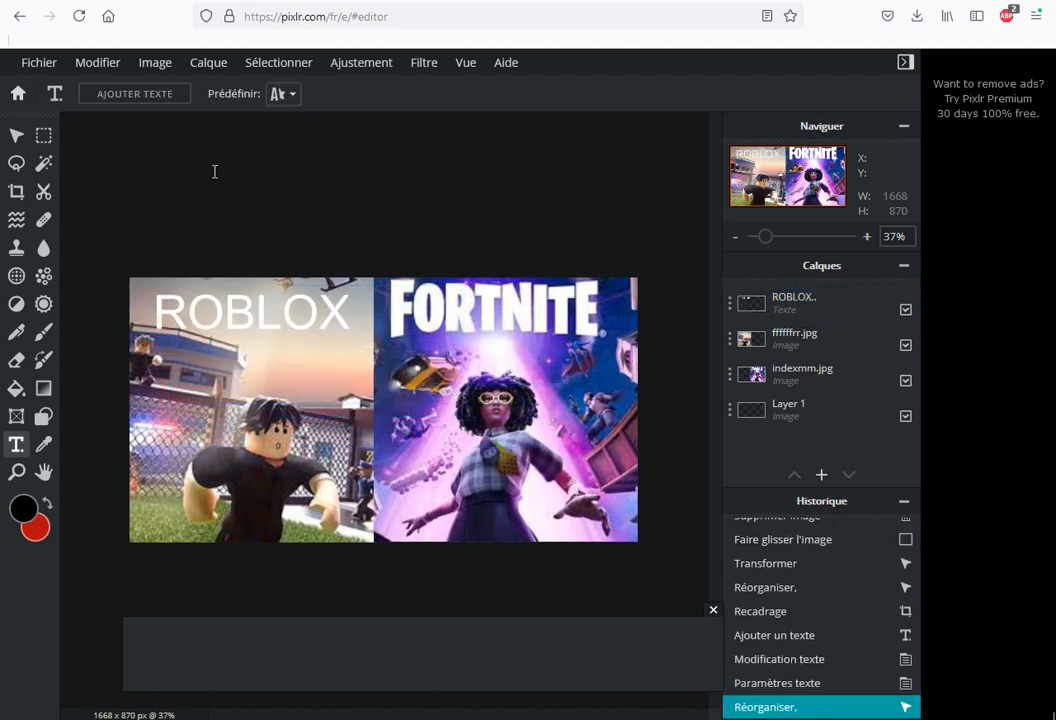
Add a second text layer reading Vs and shorten its text to V
scroll(289, 385, down, 4)
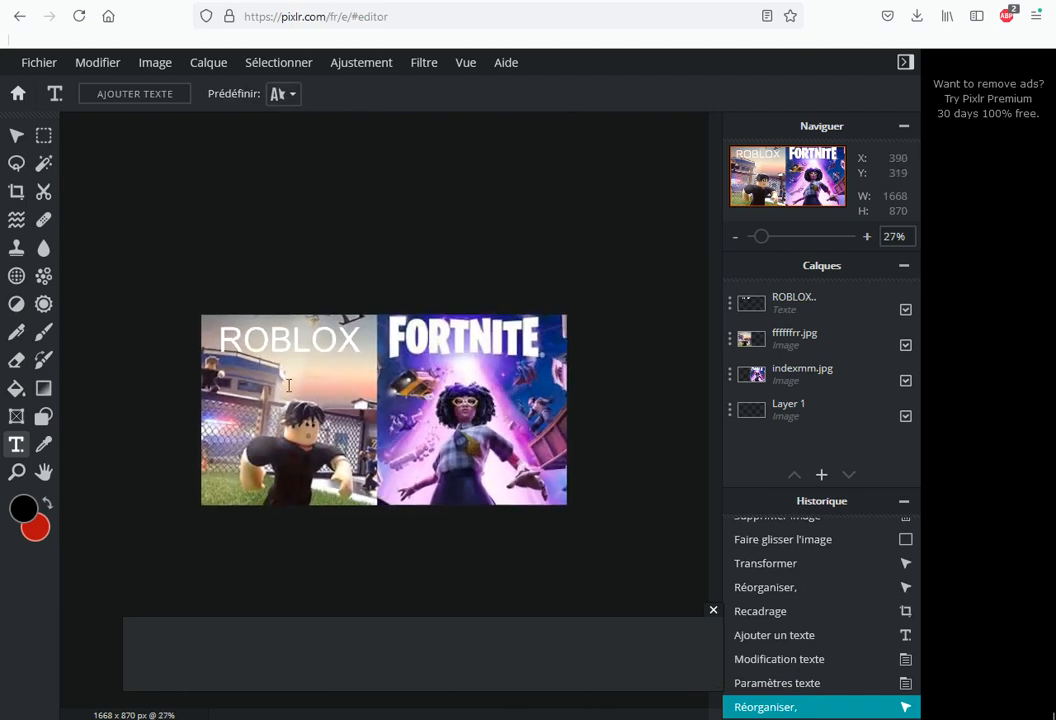
scroll(289, 385, up, 4)
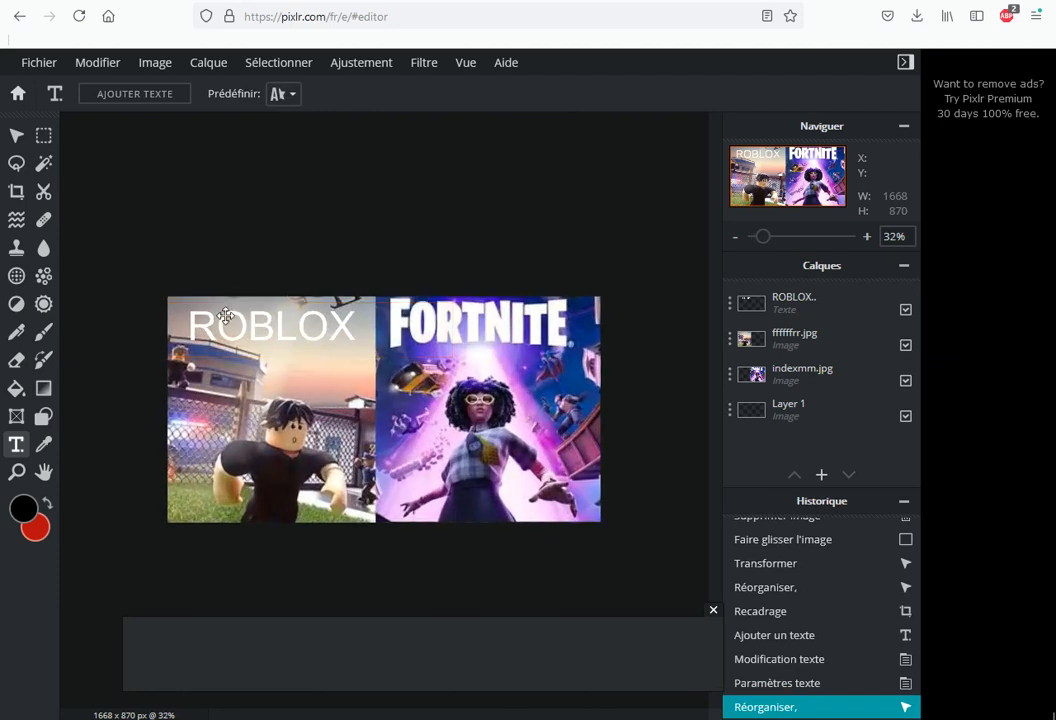
click(140, 94)
key(BackSpace)
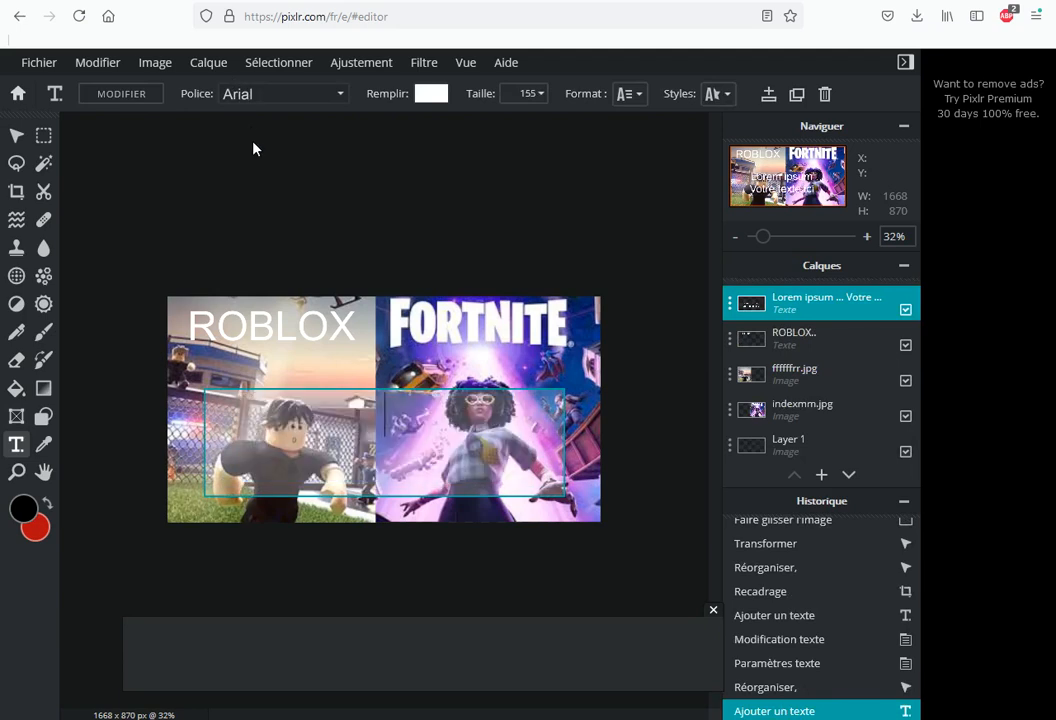
text(Vs)
click(431, 93)
click(620, 283)
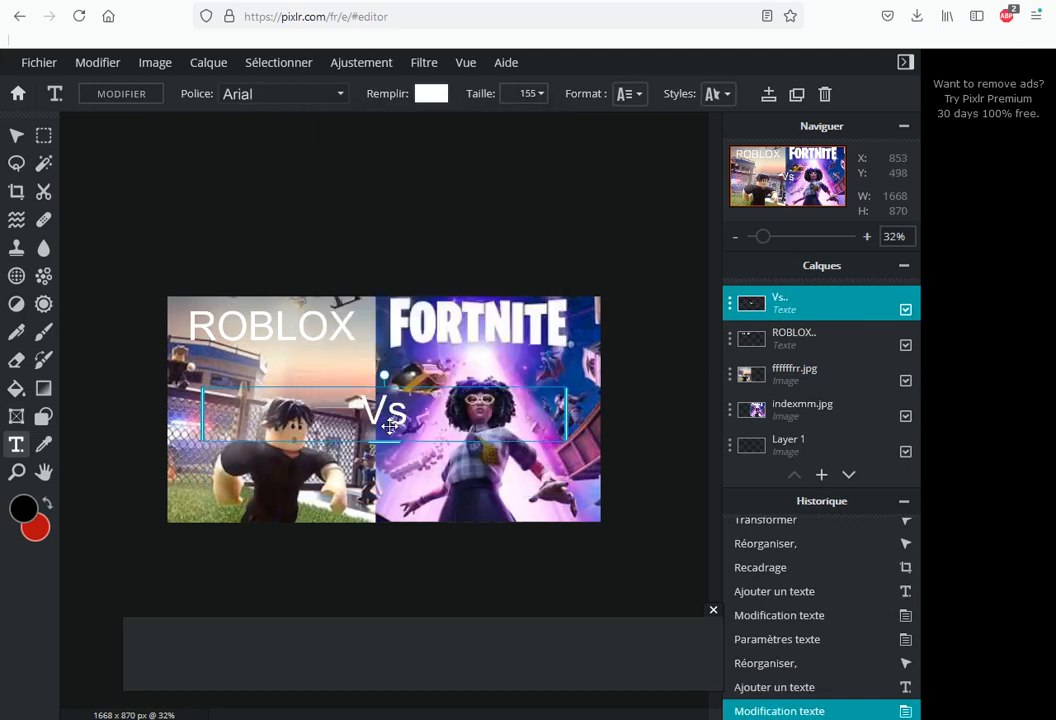
click(142, 95)
click(461, 432)
key(BackSpace)
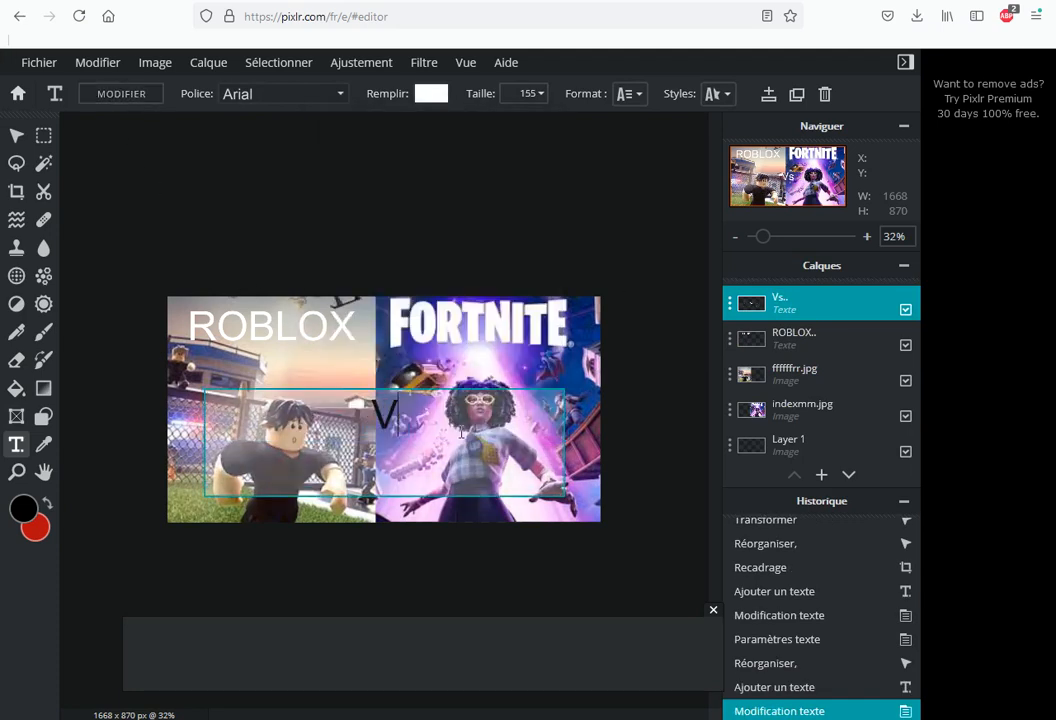
Fill the V text with blue #5D9BE1 and shift it slightly up and left onto the seam between the two images
click(438, 93)
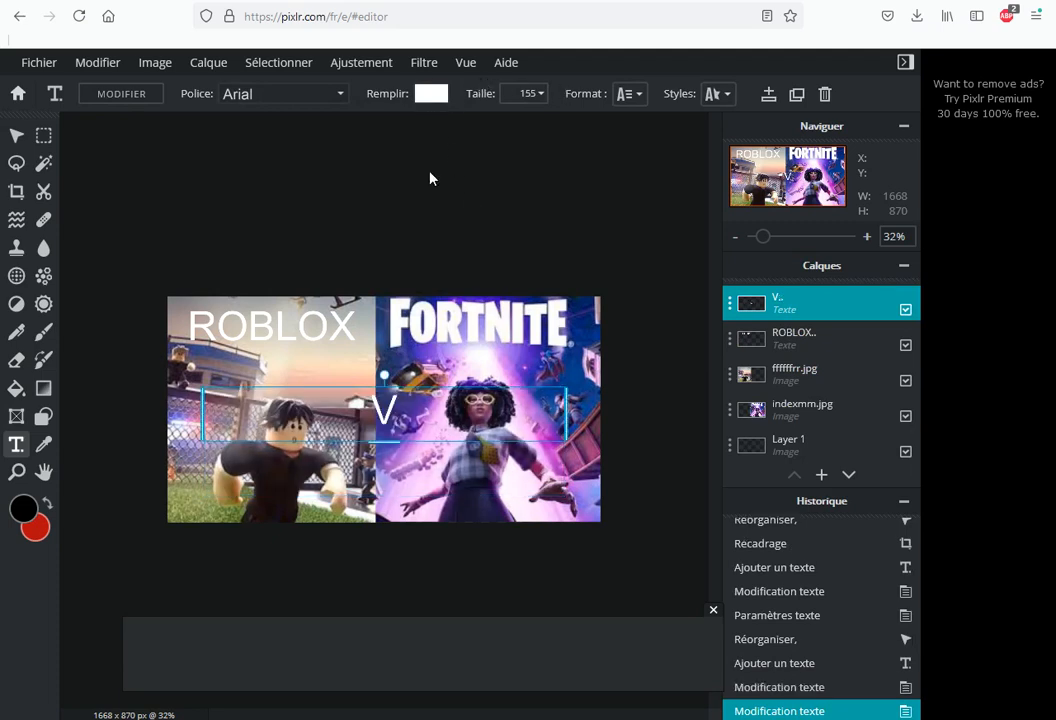
click(455, 304)
drag(479, 232, 453, 199)
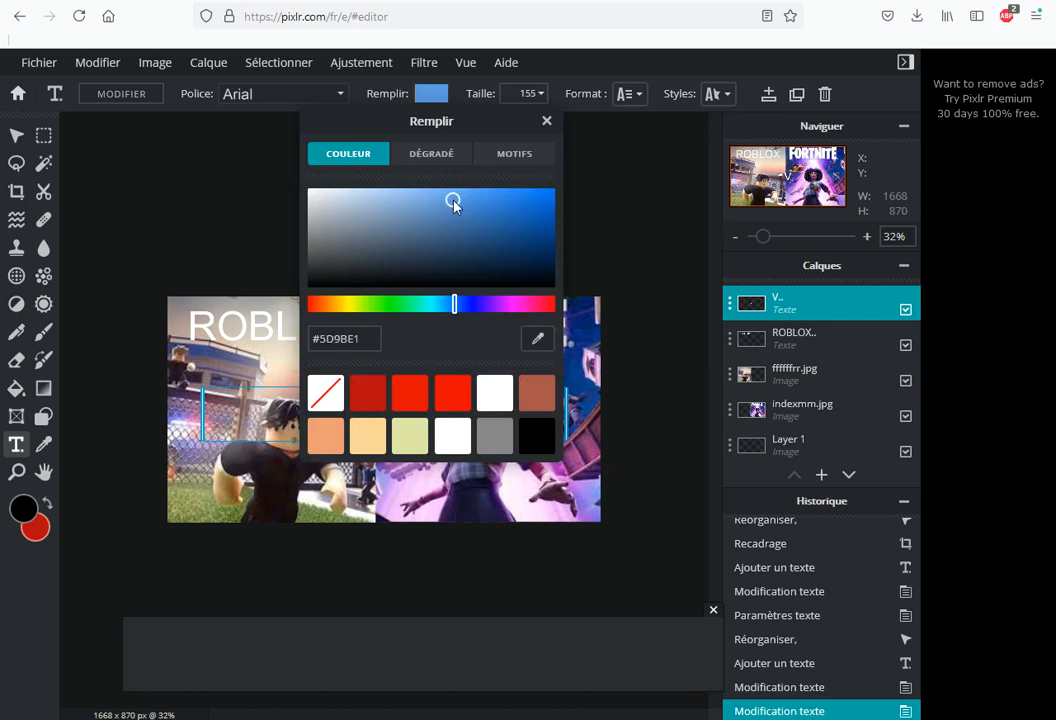
click(438, 90)
click(442, 96)
click(205, 240)
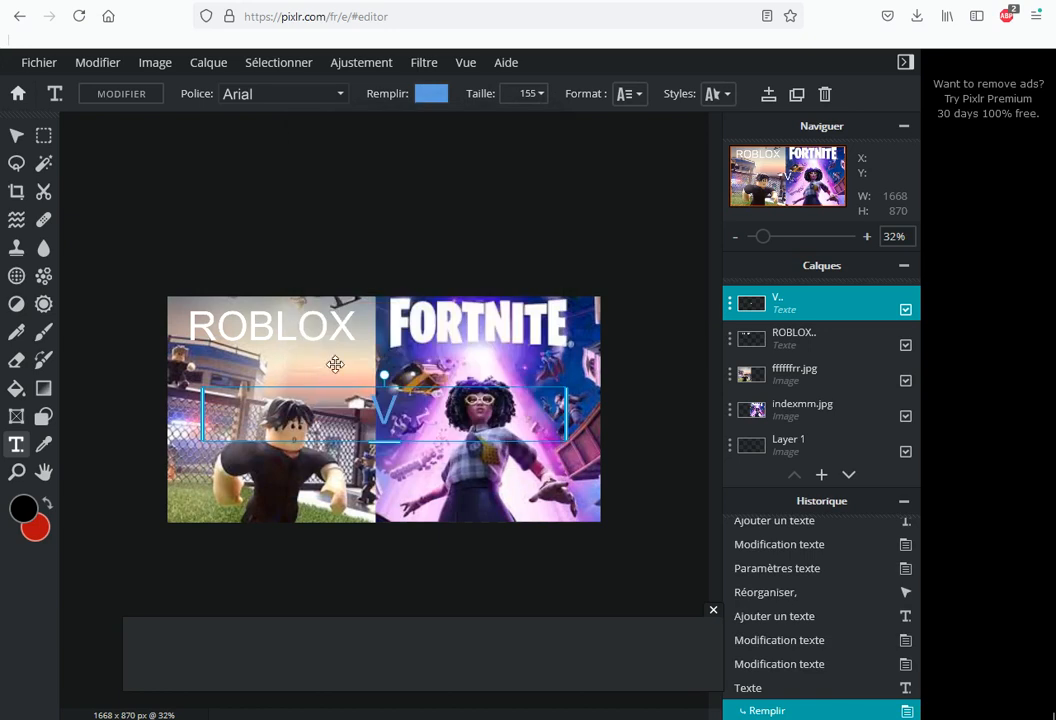
drag(379, 425, 362, 412)
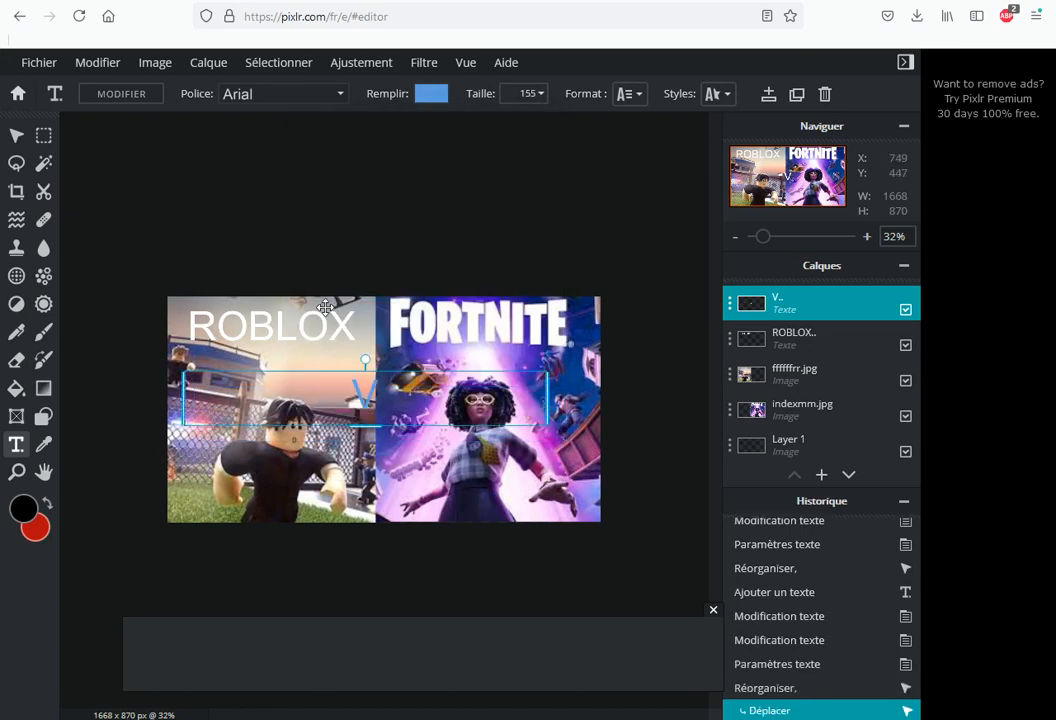
click(279, 185)
Add a separate red text layer reading s and move it slightly up beside the blue V
click(134, 98)
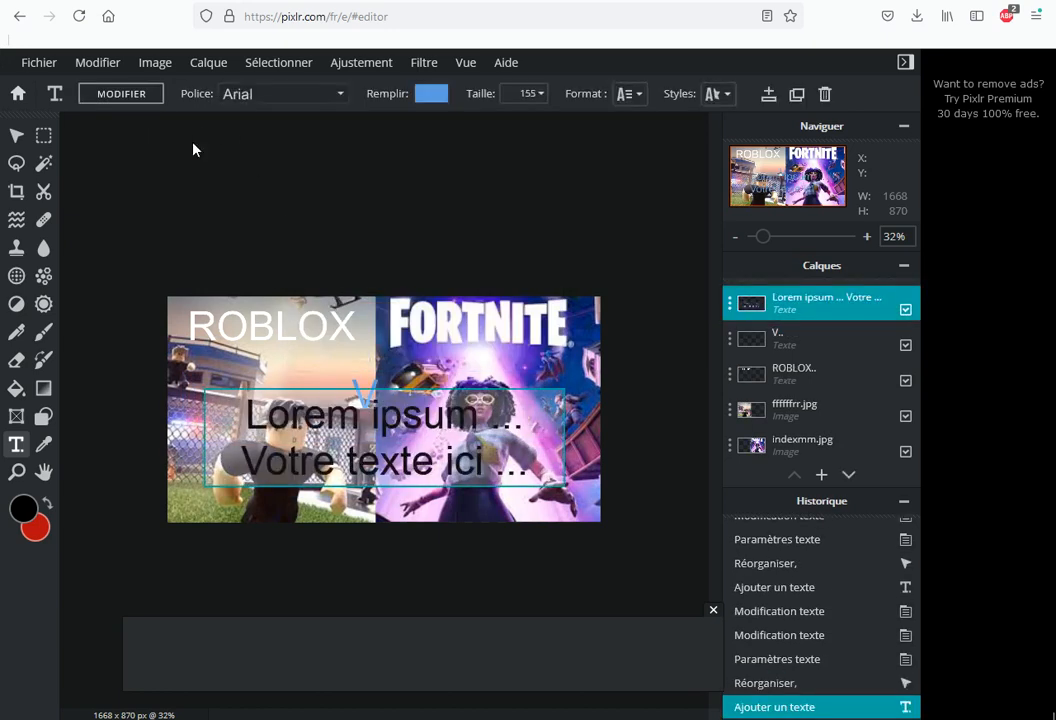
text(S)
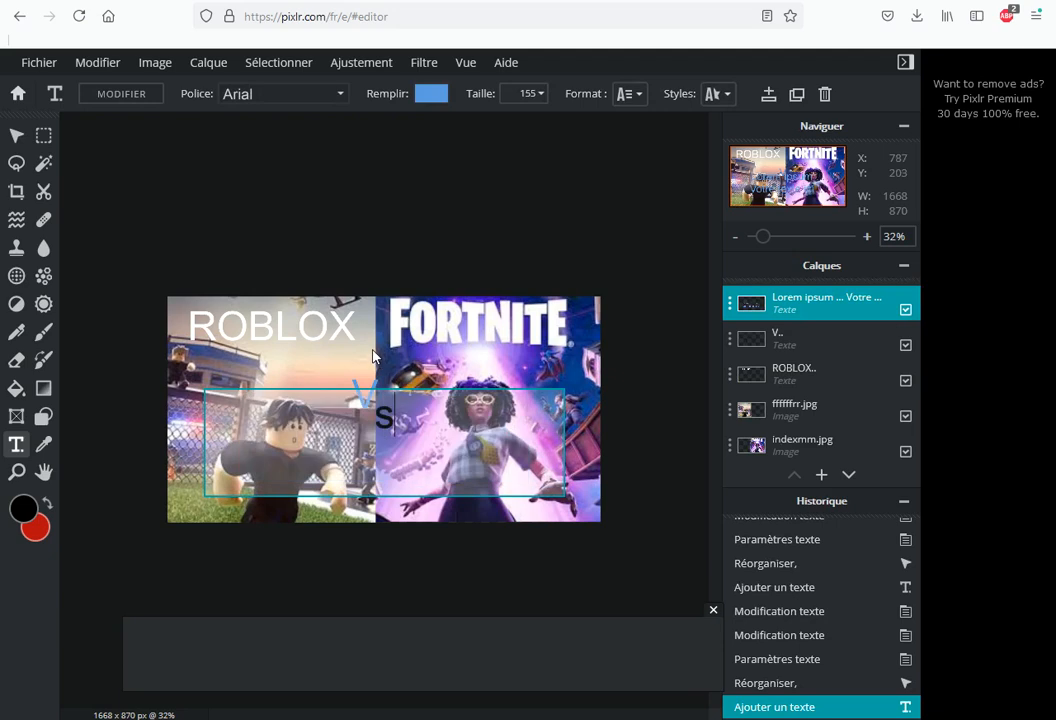
click(431, 94)
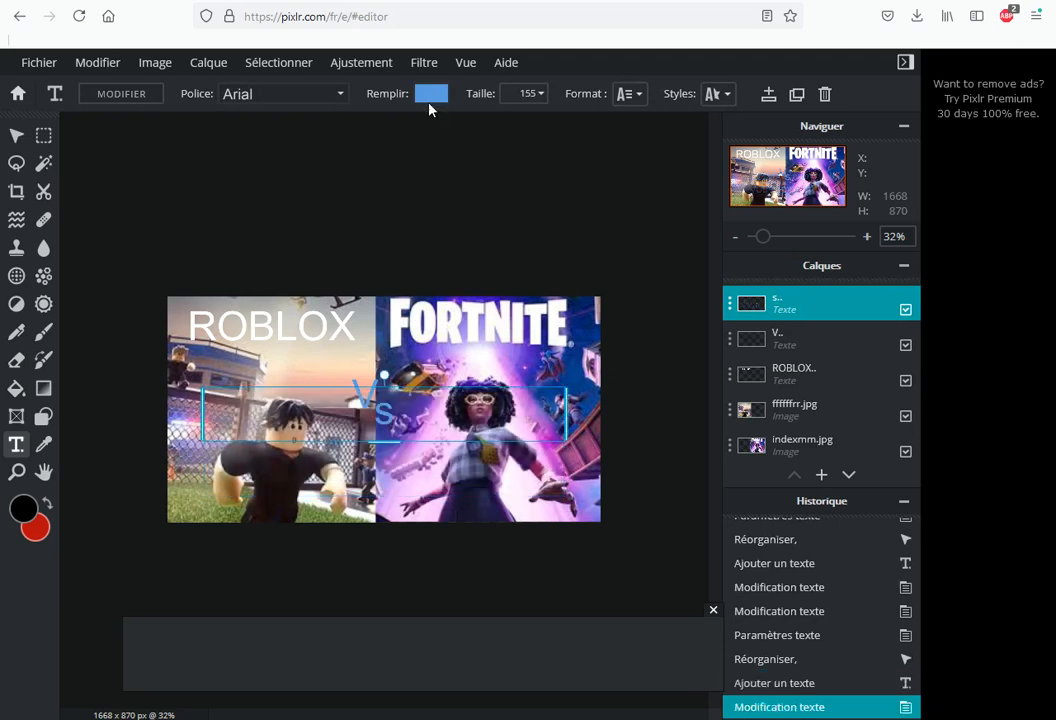
click(417, 392)
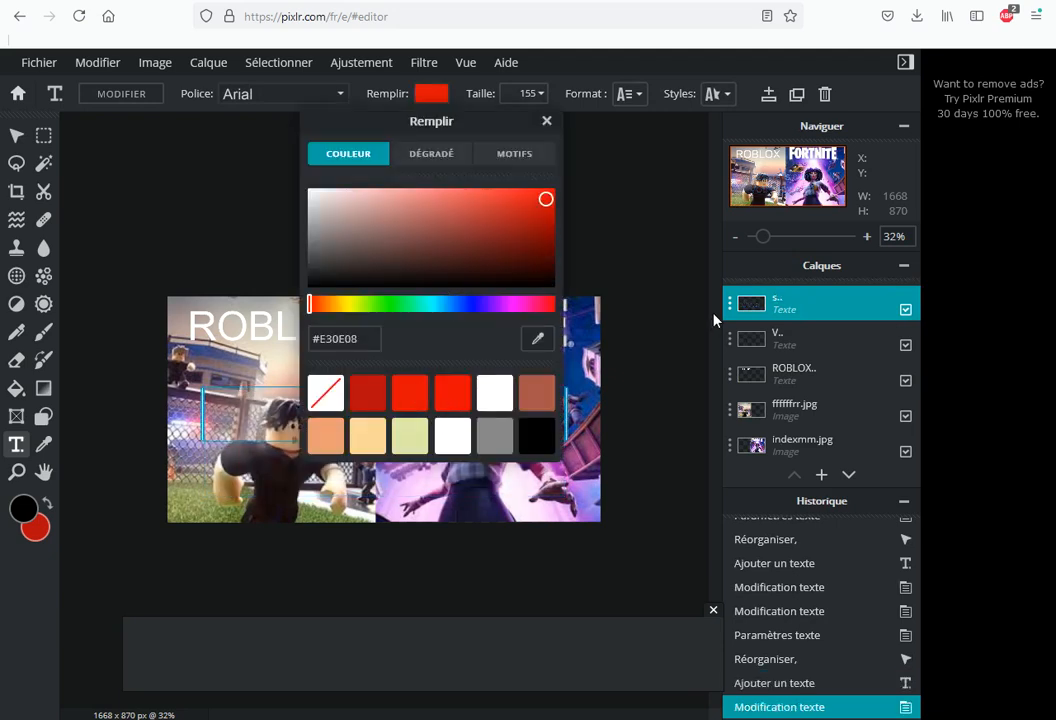
click(620, 311)
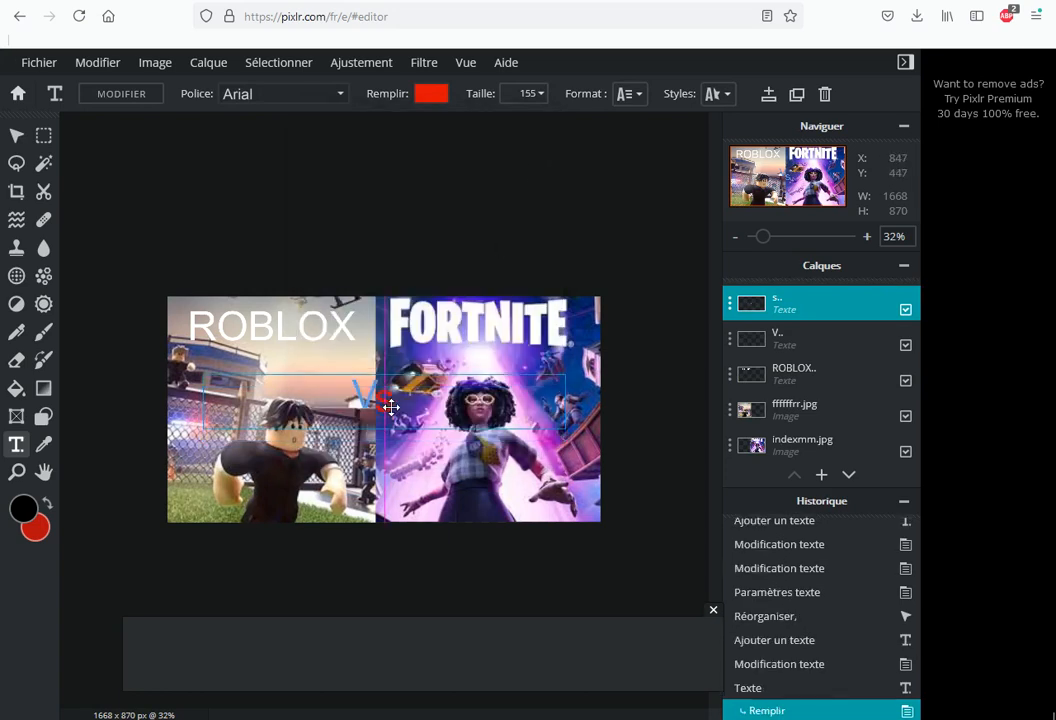
drag(386, 413, 386, 412)
click(415, 243)
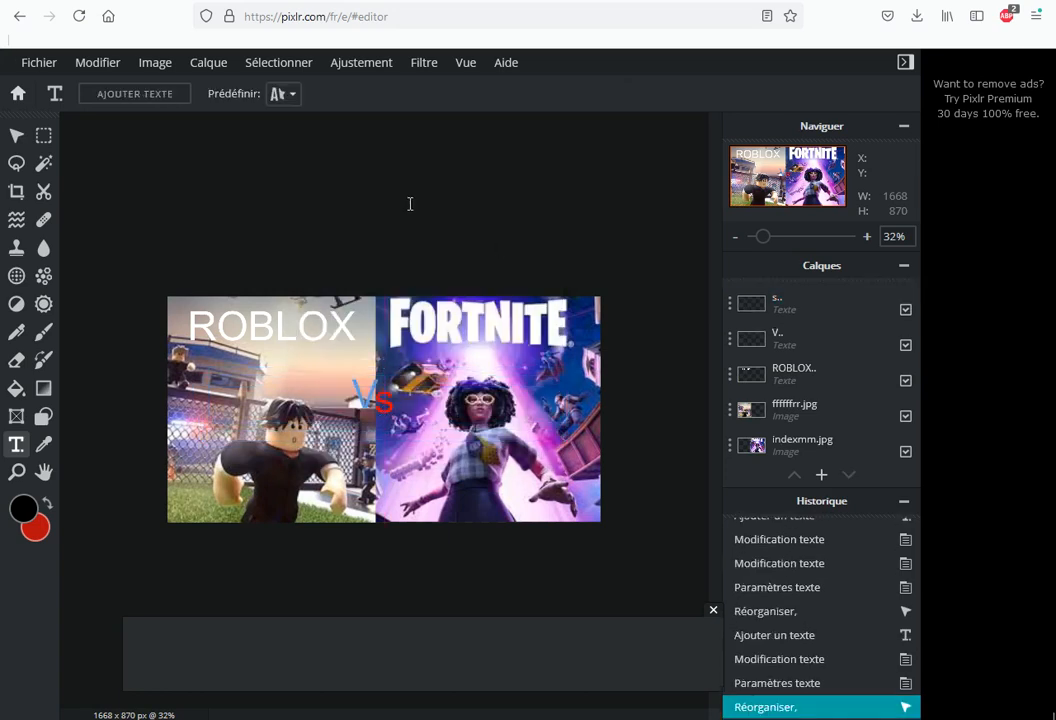
scroll(380, 333, down, 4)
scroll(540, 523, up, 3)
scroll(590, 528, down, 2)
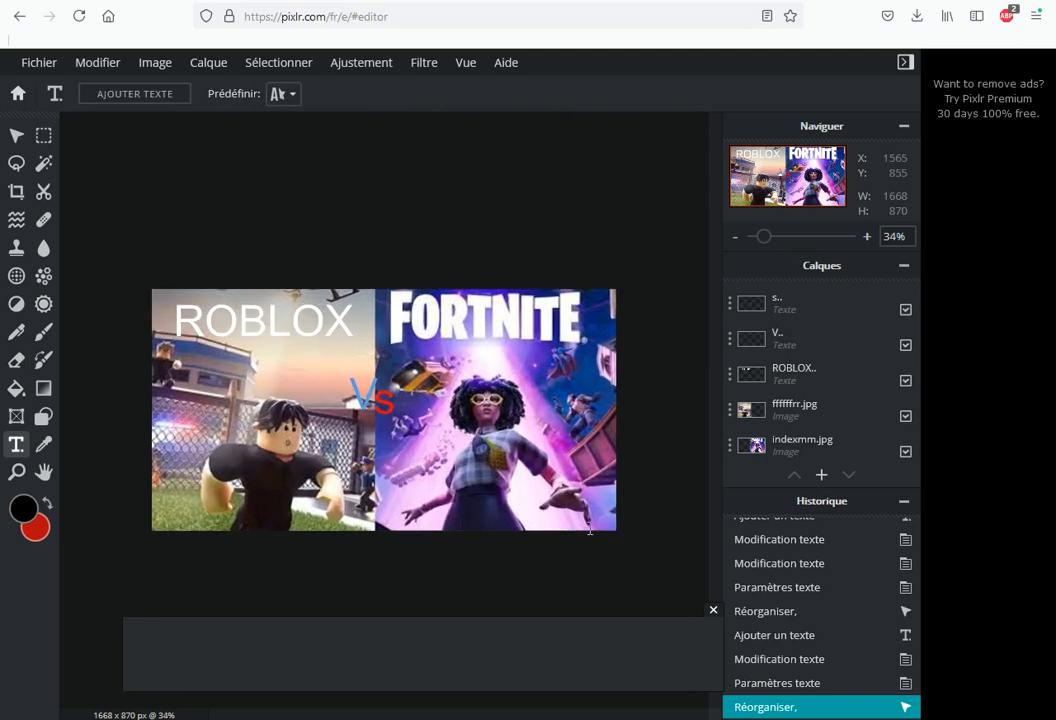
scroll(589, 524, up, 3)
scroll(589, 524, down, 3)
scroll(384, 409, up, 1)
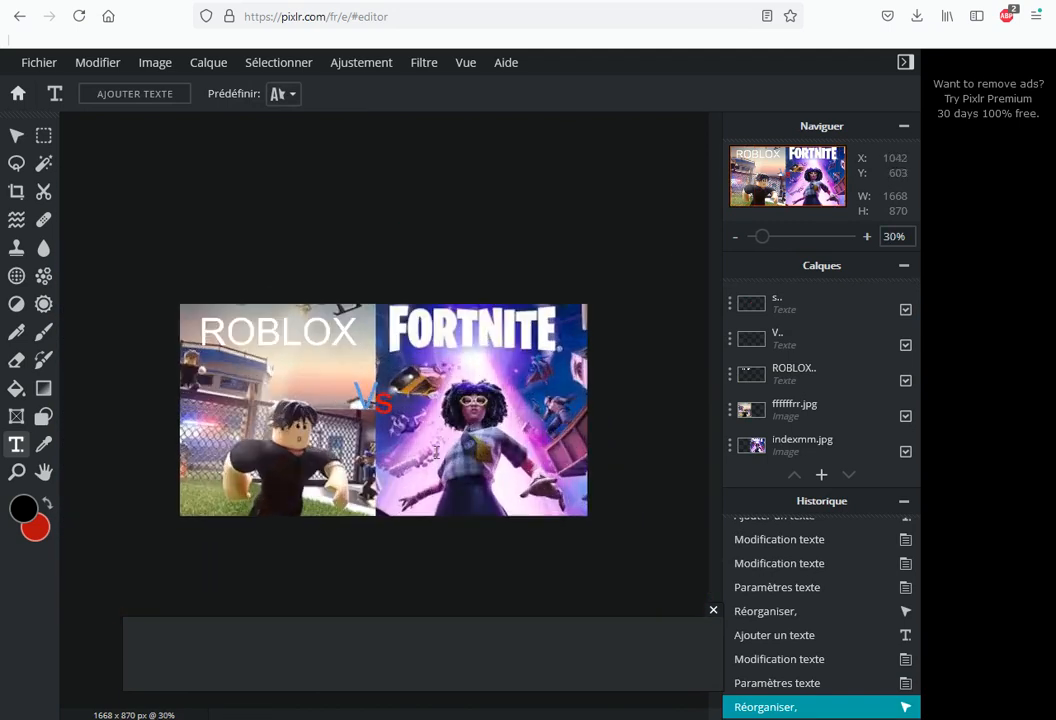
scroll(384, 409, down, 1)
scroll(137, 321, up, 1)
drag(130, 284, 587, 557)
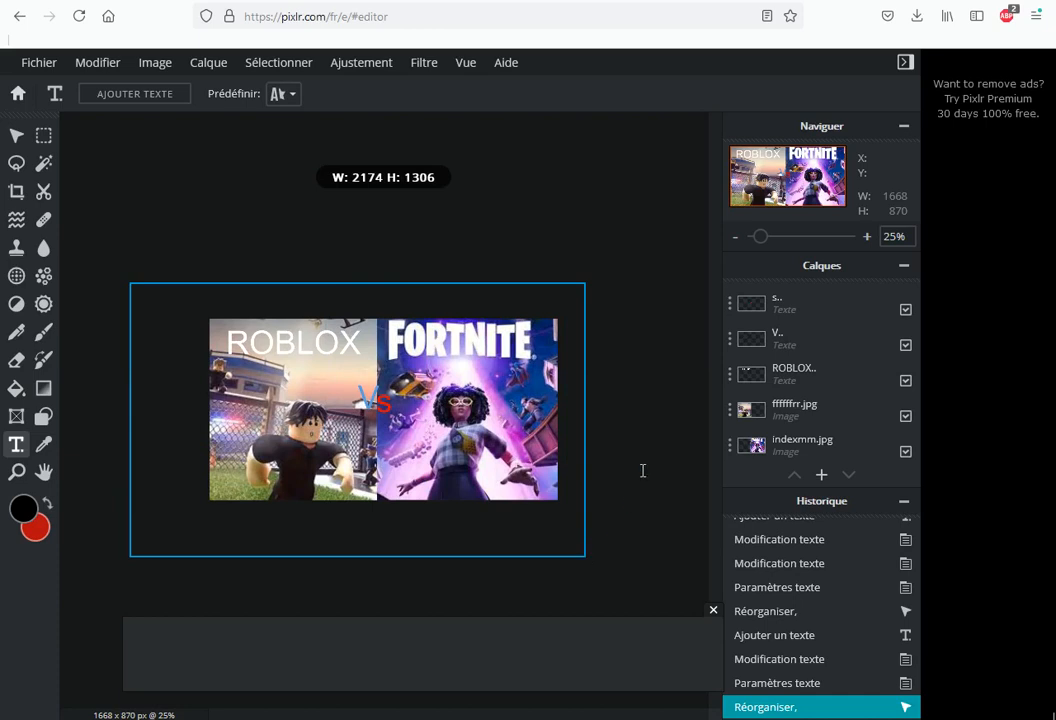
drag(585, 556, 585, 556)
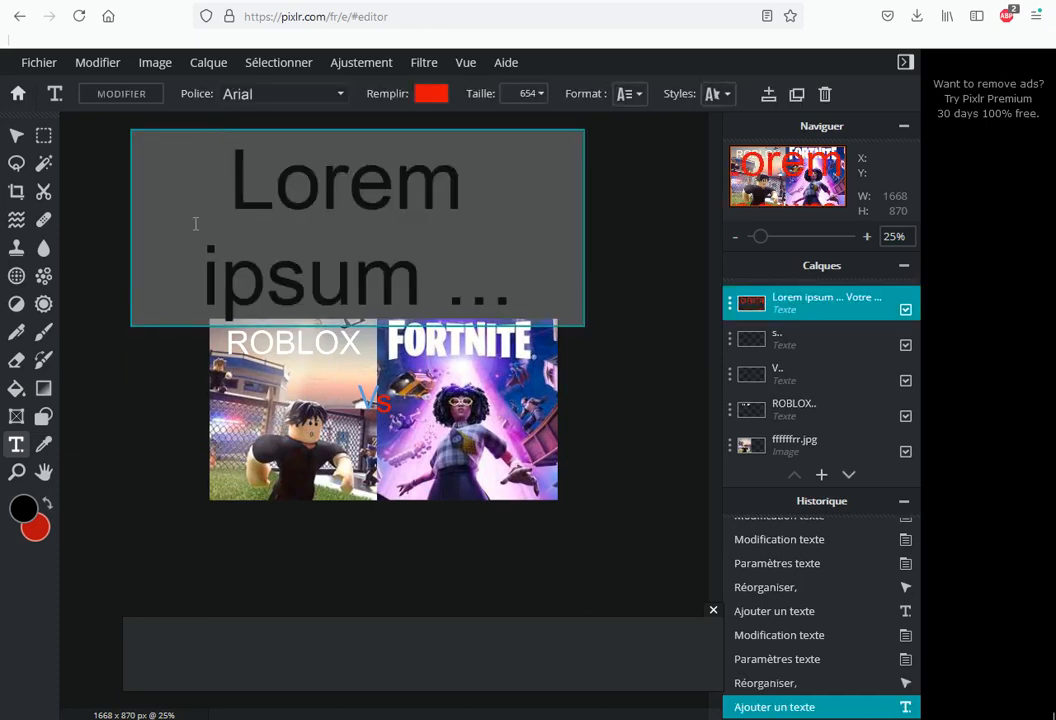
scroll(259, 335, down, 3)
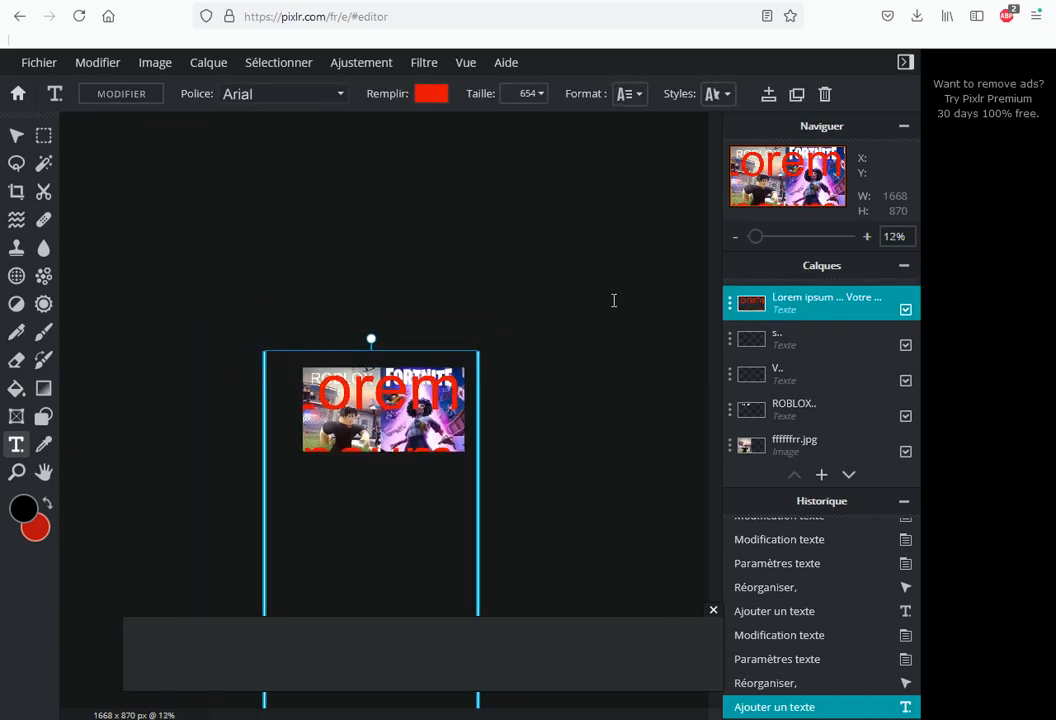
scroll(148, 316, up, 3)
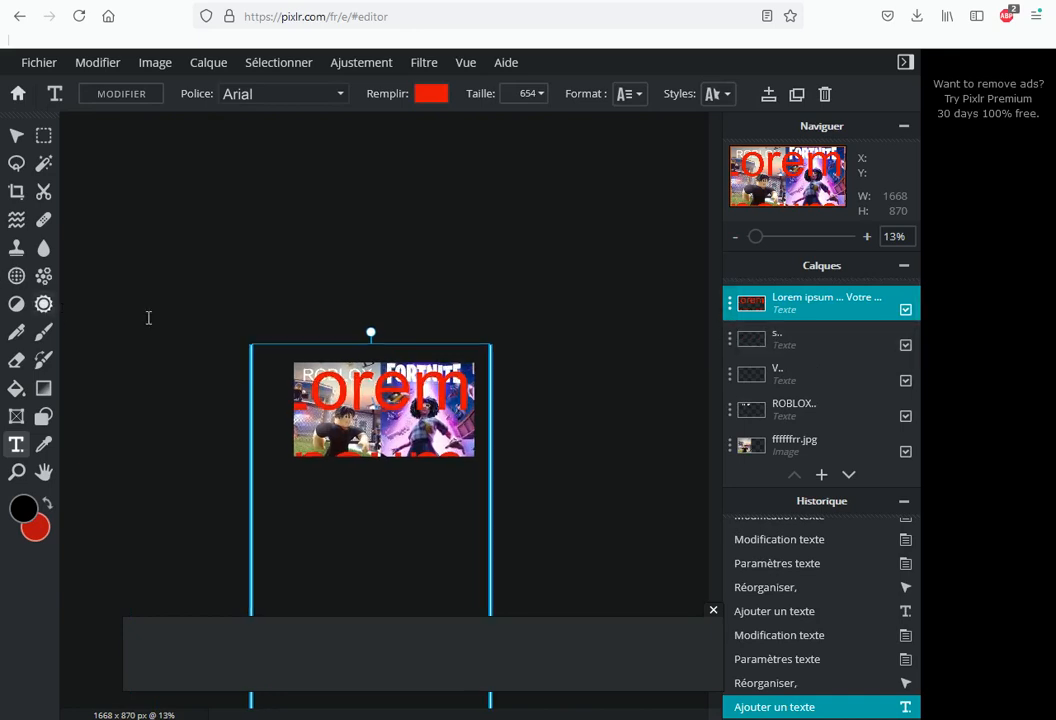
click(733, 308)
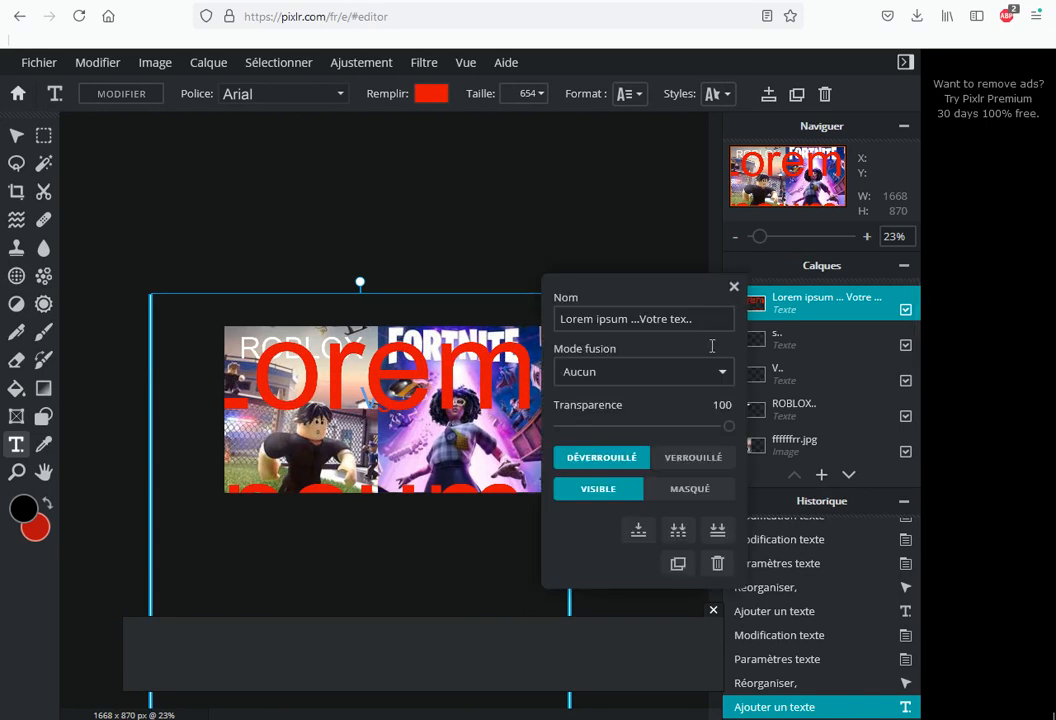
click(716, 562)
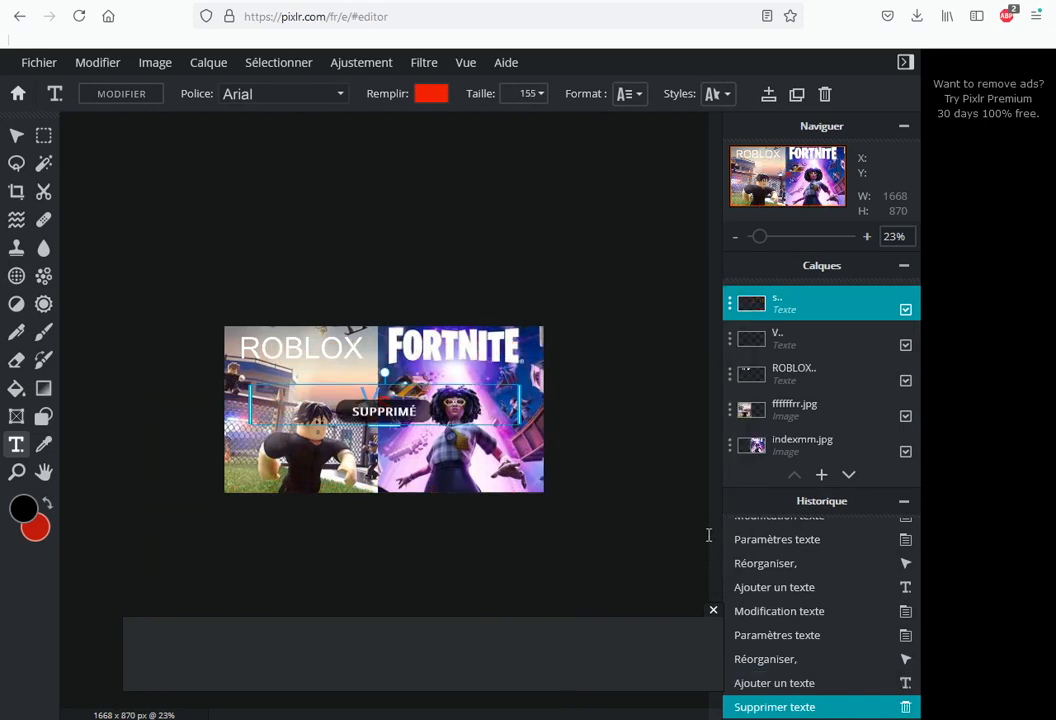
scroll(731, 344, down, 1)
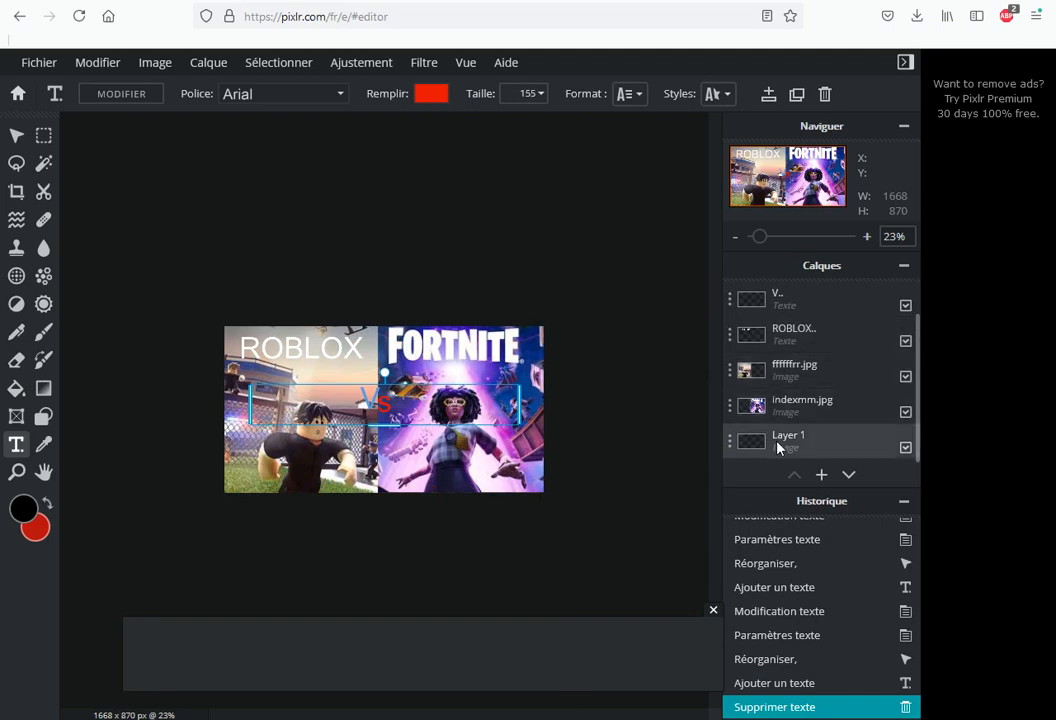
click(654, 445)
scroll(186, 309, up, 2)
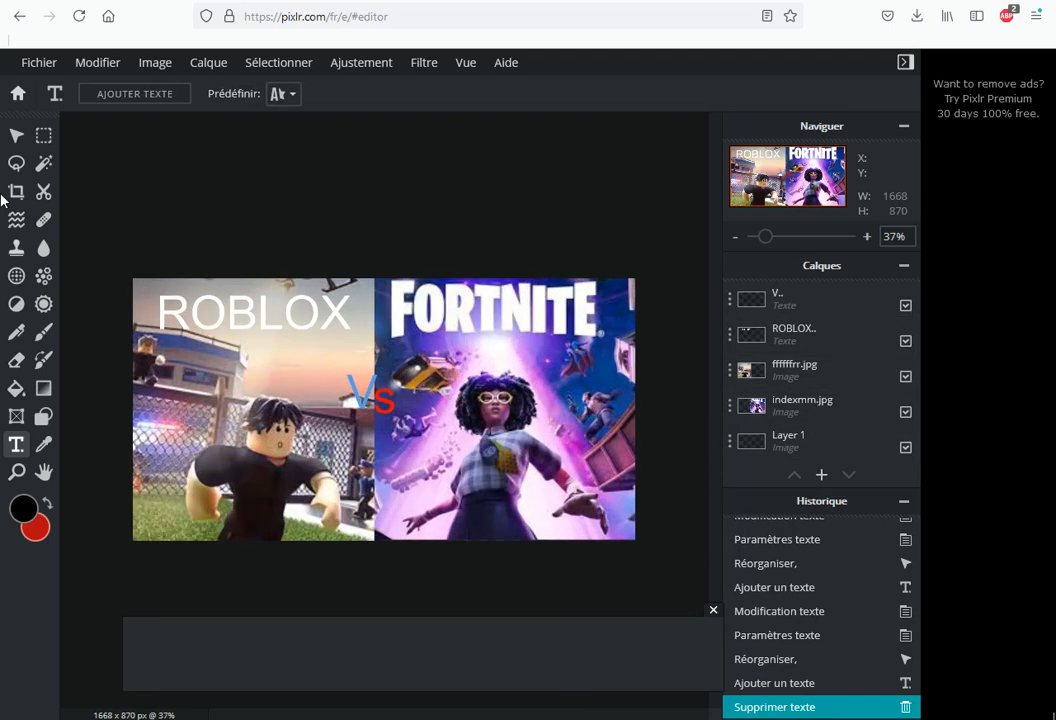
Save the finished Roblox vs Fortnite thumbnail as an image file, clearing the suggested file name
click(16, 136)
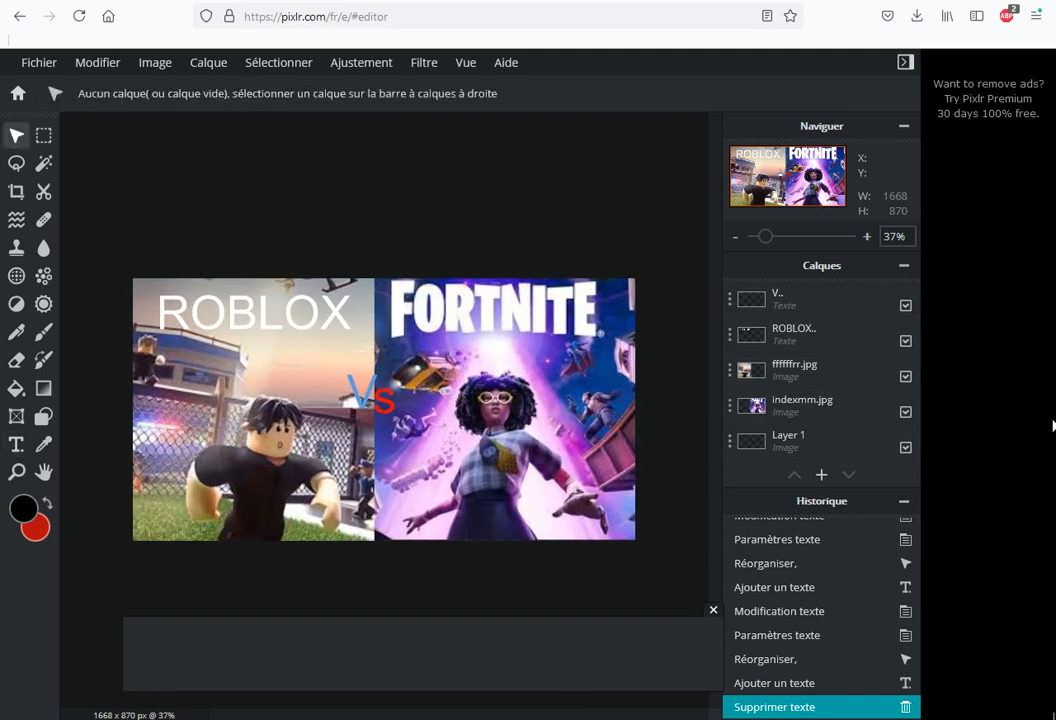
click(35, 62)
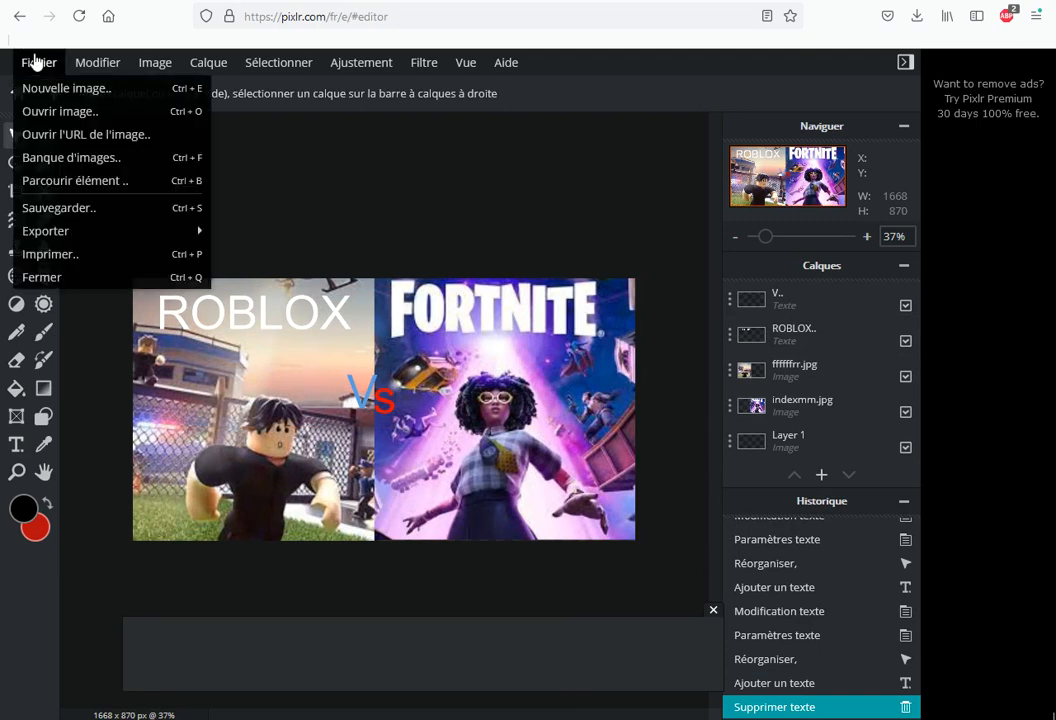
click(104, 207)
click(599, 313)
key(ctrl+a)
key(BackSpace)
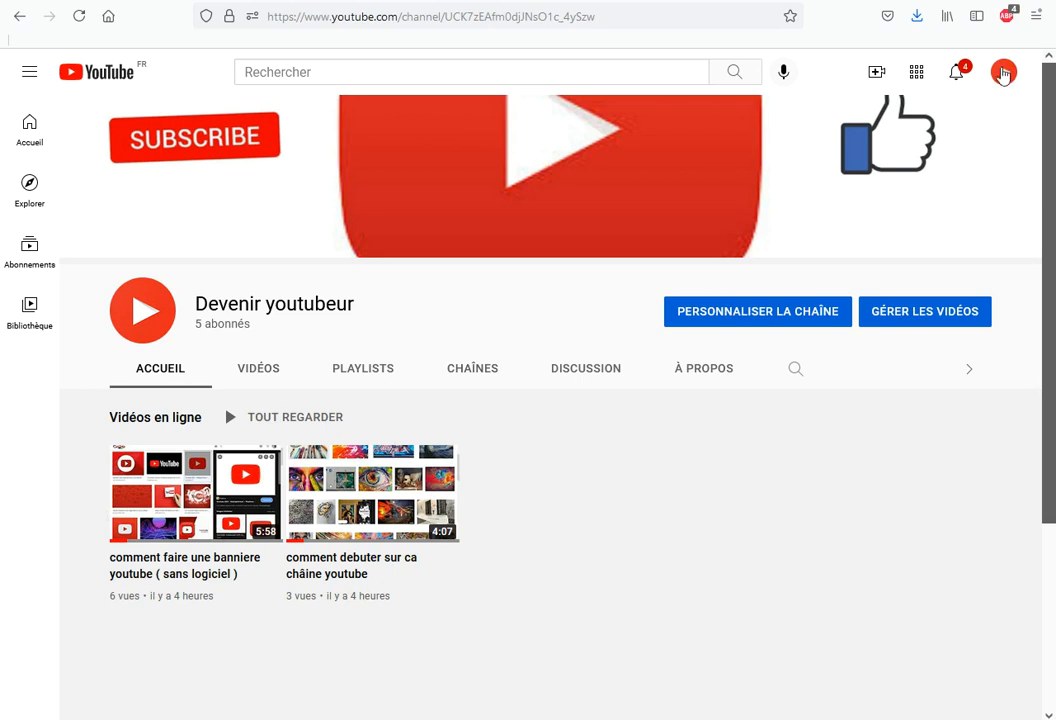
Switch to YouTube, open the channel's customization page in YouTube Studio and view its general information
click(1003, 74)
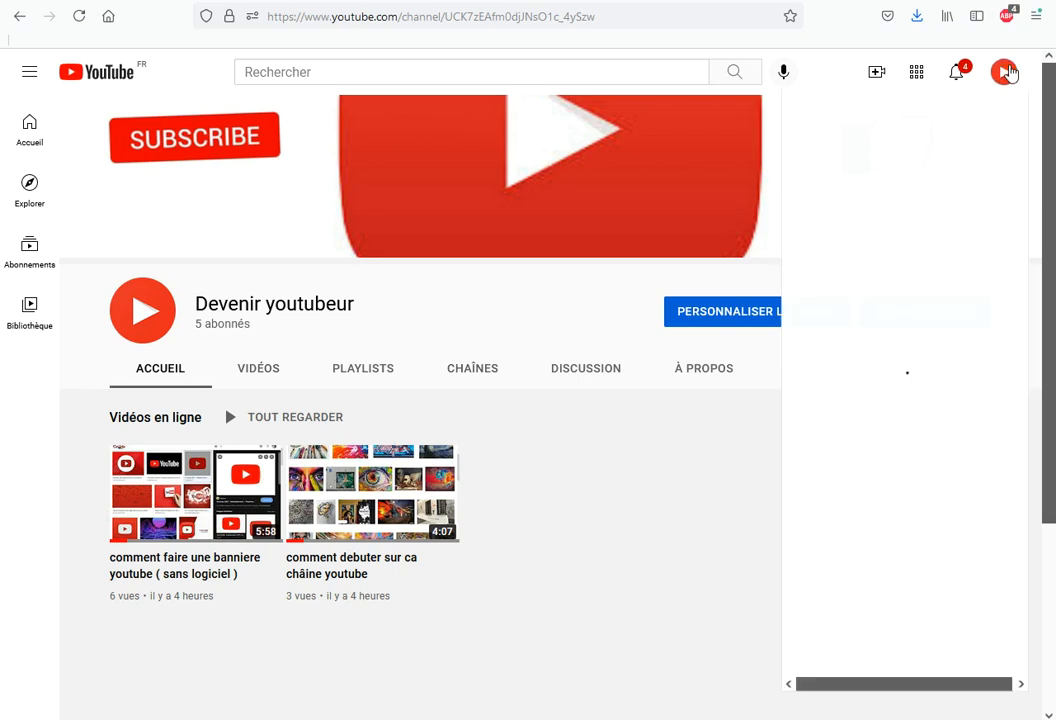
click(141, 315)
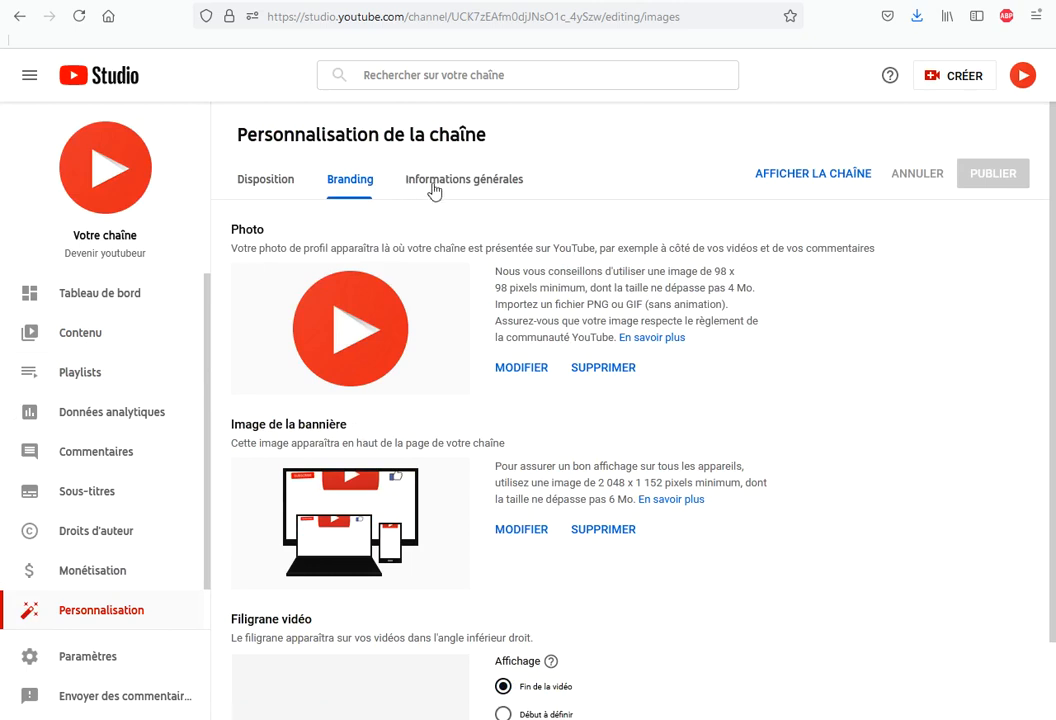
click(434, 189)
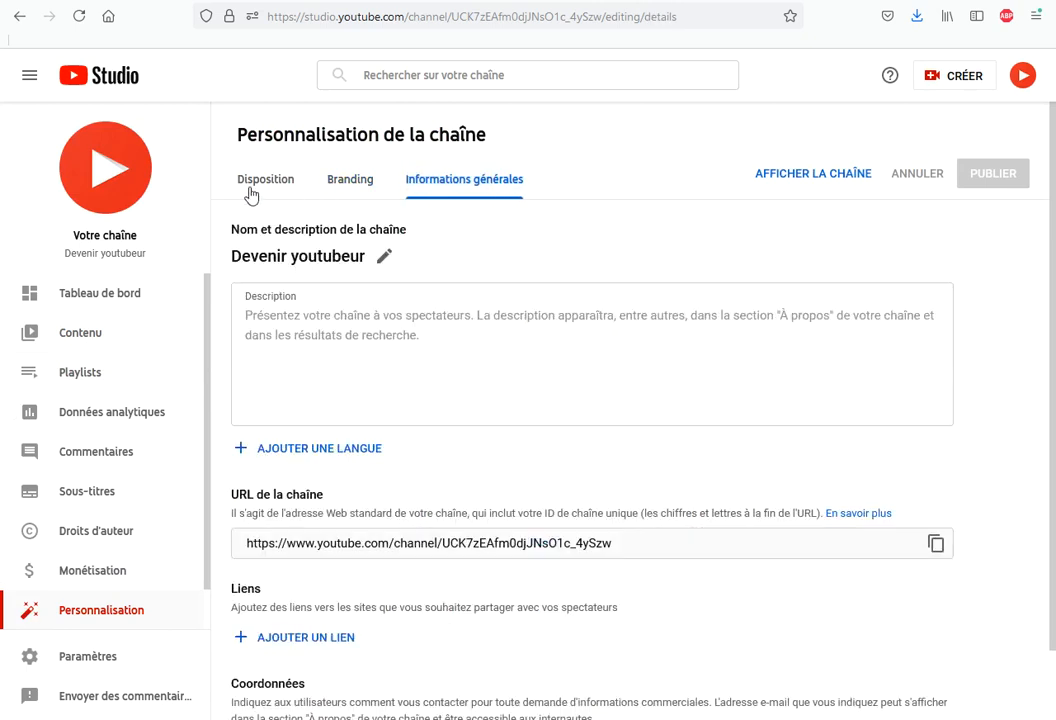
Open the details of the video "comment faire une banniere youtube ( sans logiciel )" from the channel content and try to import a custom thumbnail
click(96, 305)
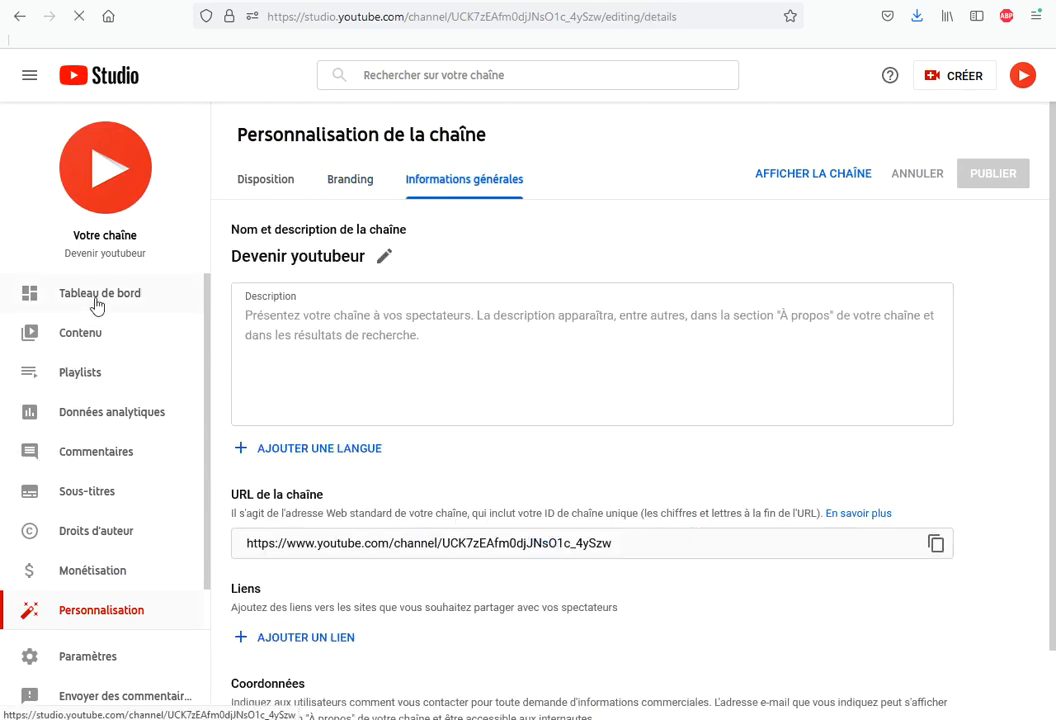
click(51, 334)
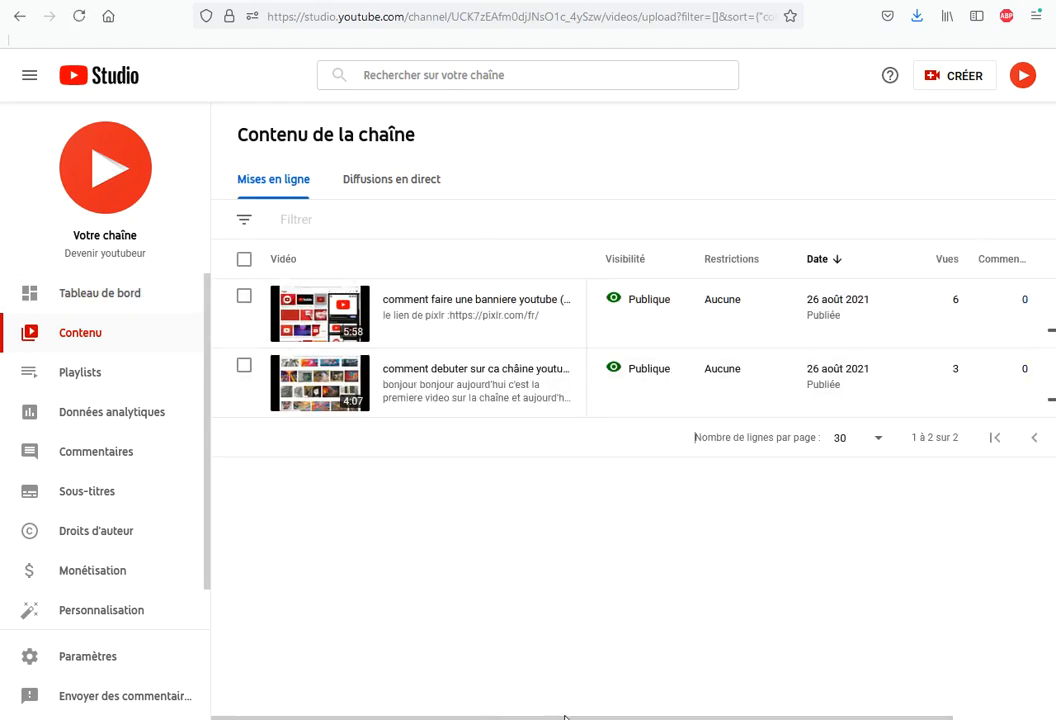
key(ctrl+a)
click(620, 594)
mouse_move(493, 317)
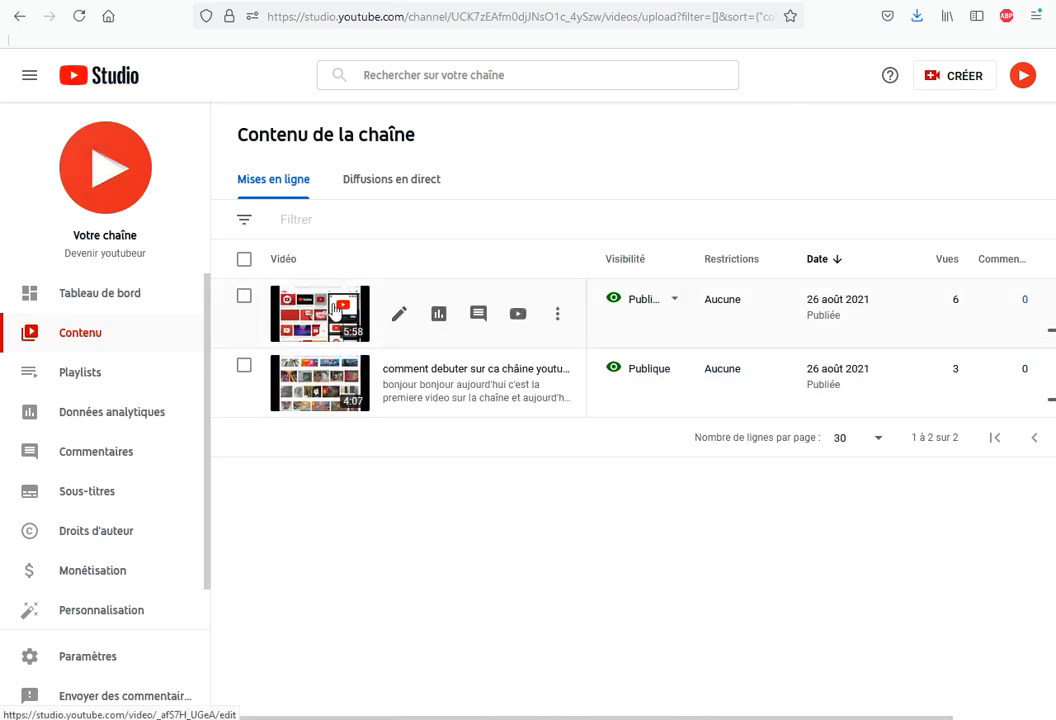
click(296, 305)
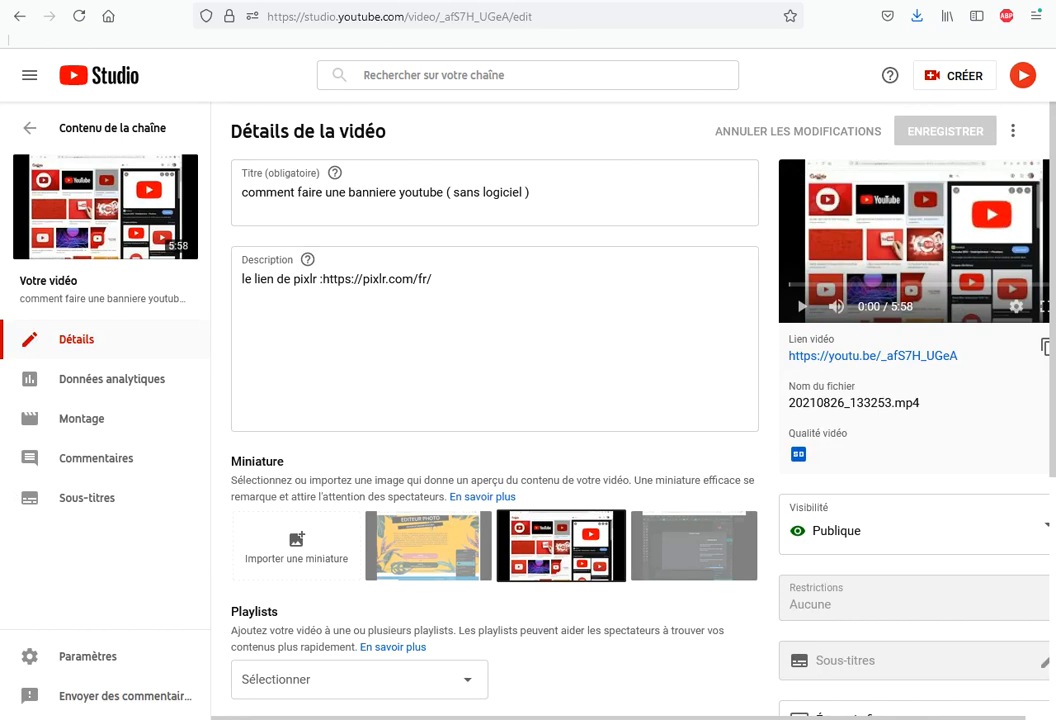
scroll(539, 533, down, 4)
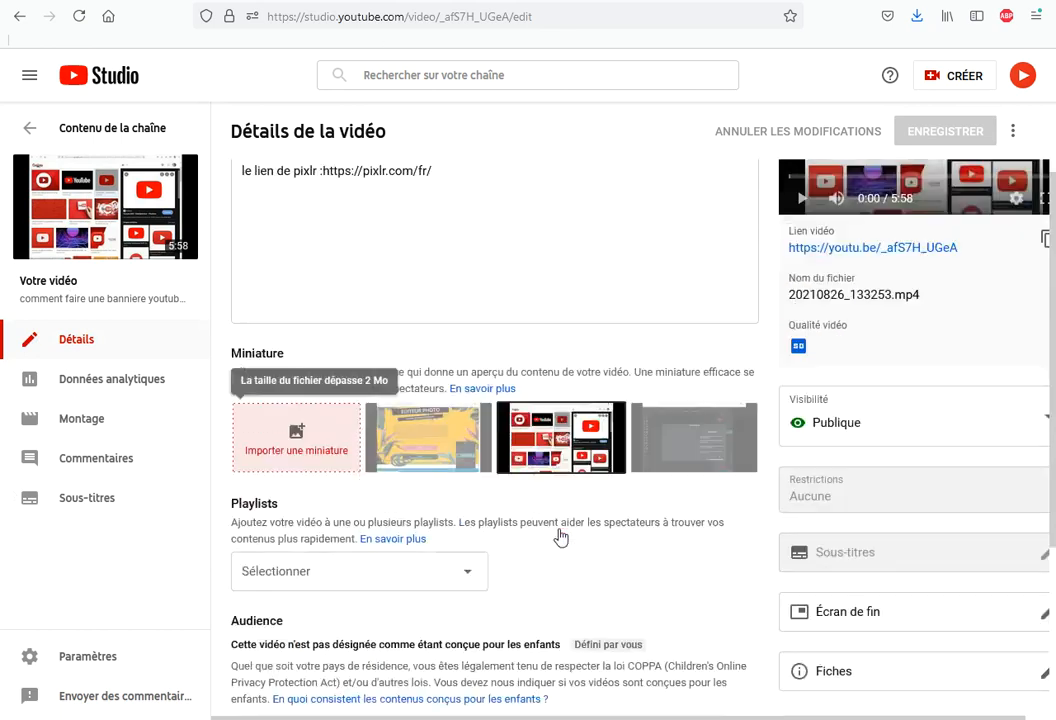
scroll(560, 540, up, 4)
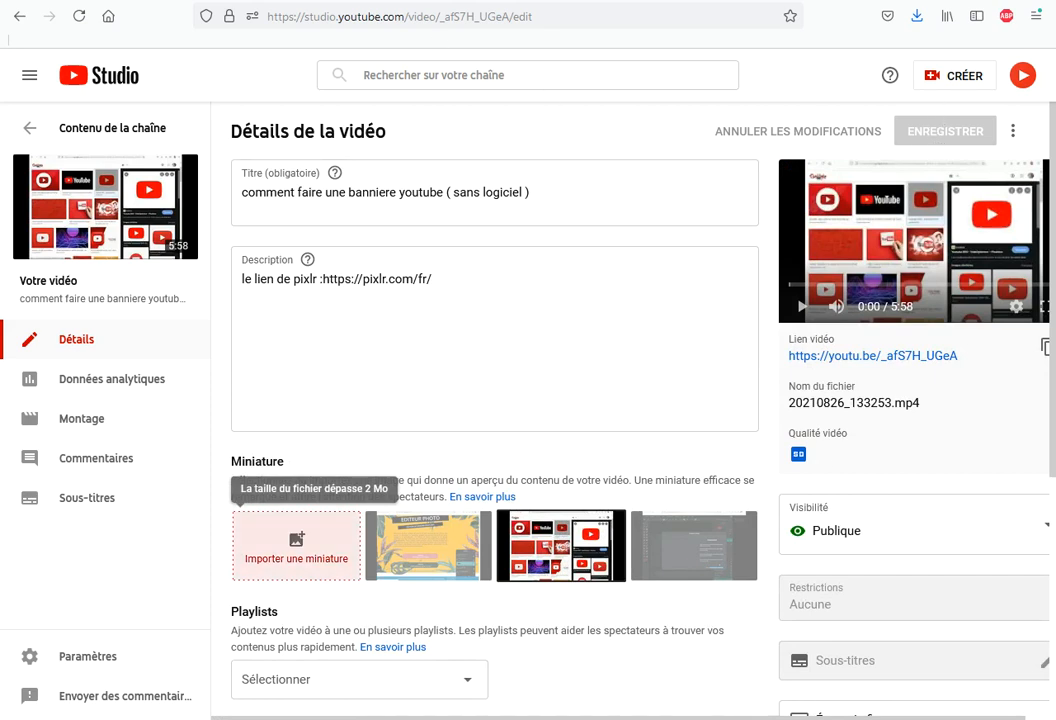
Open a new browser tab
key(ctrl+t)
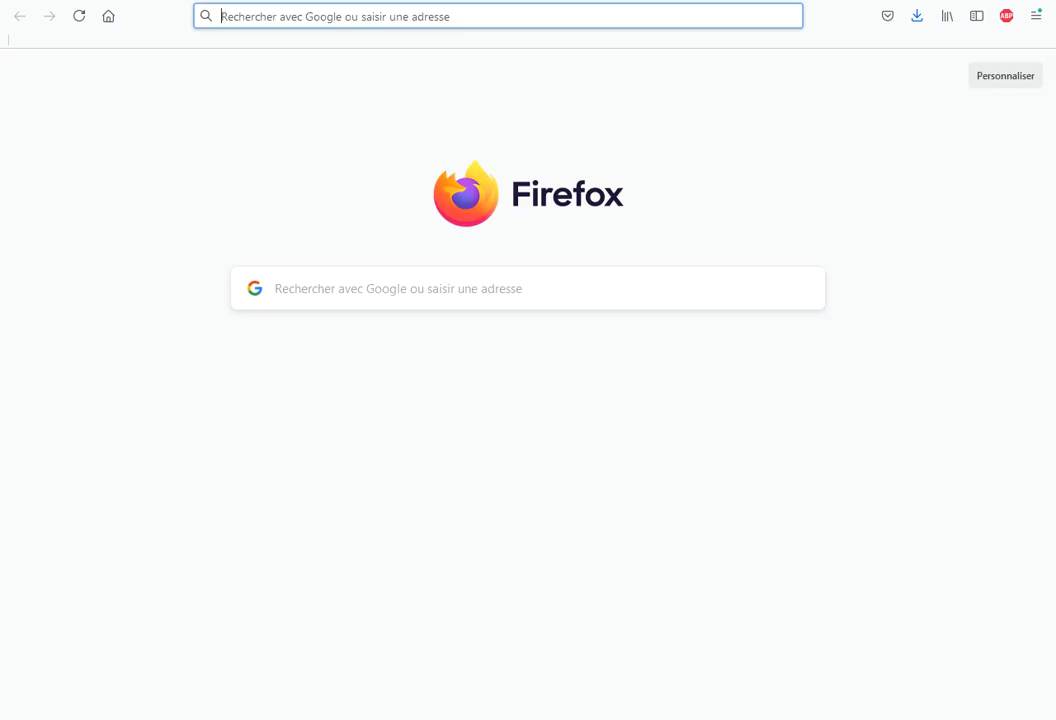